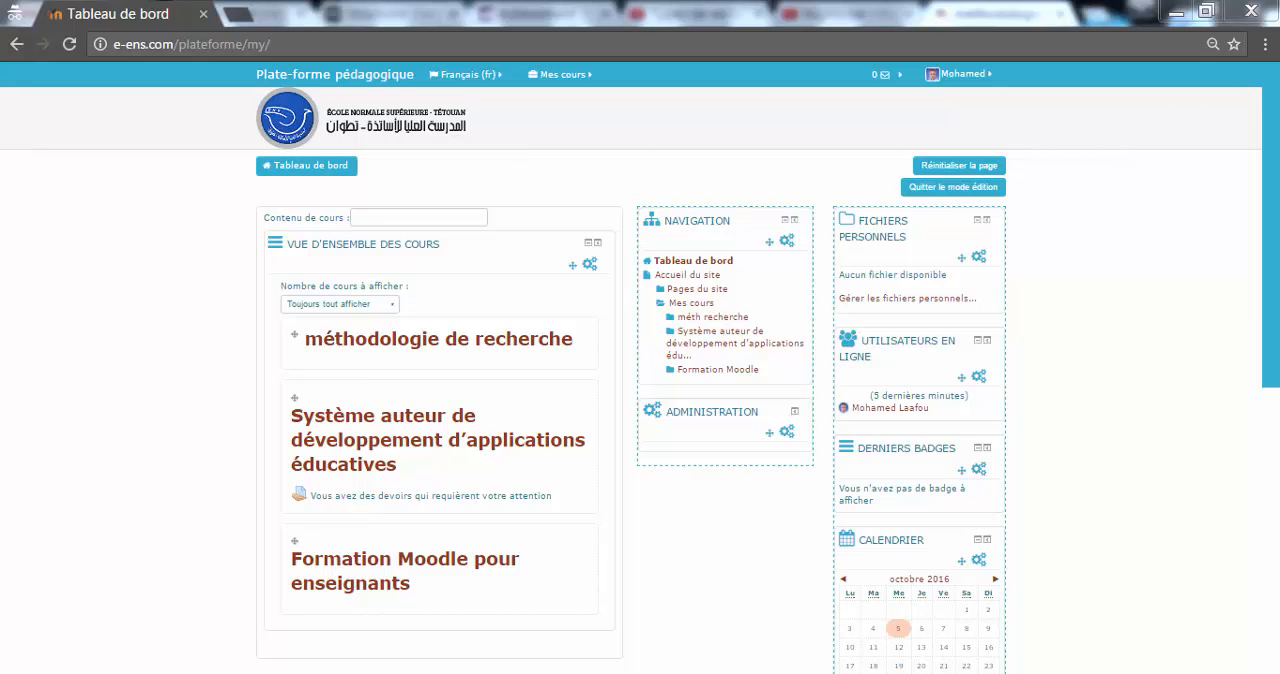
# Step: Open the "méthodologie de recherche" course and start adding a Page resource to Section 1
pyautogui.click(556, 350)
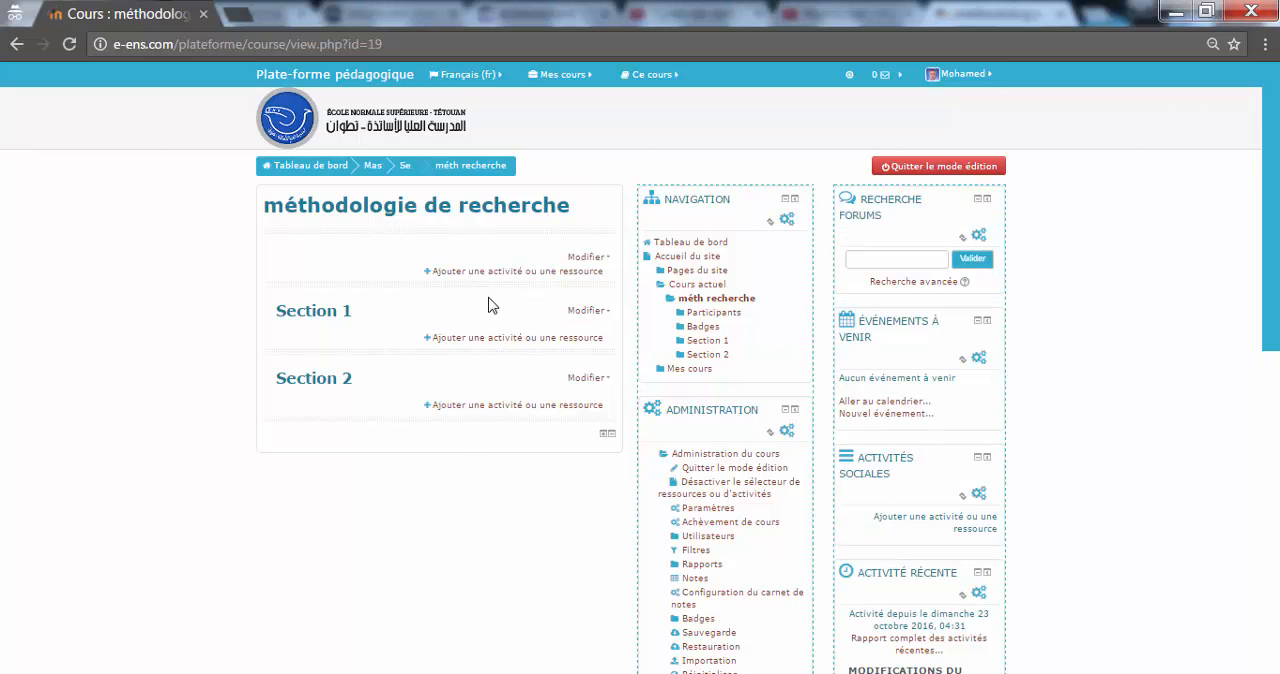
pyautogui.click(518, 339)
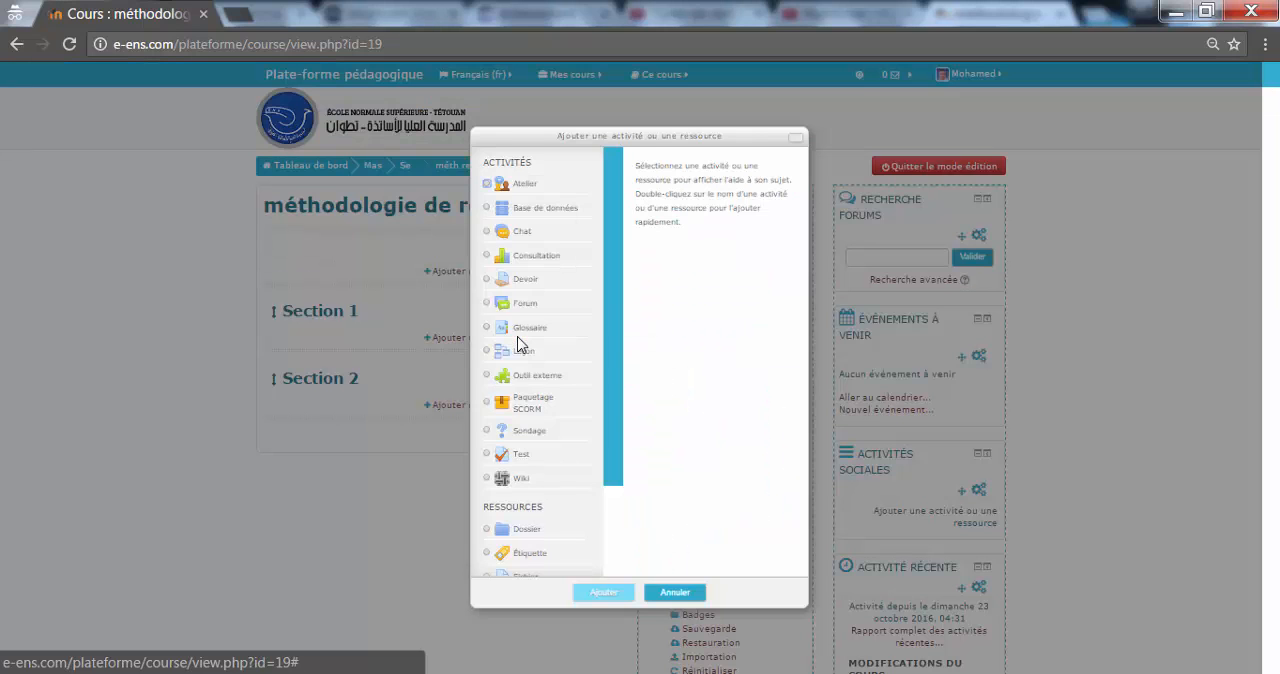
pyautogui.scroll(-3, 622, 530)
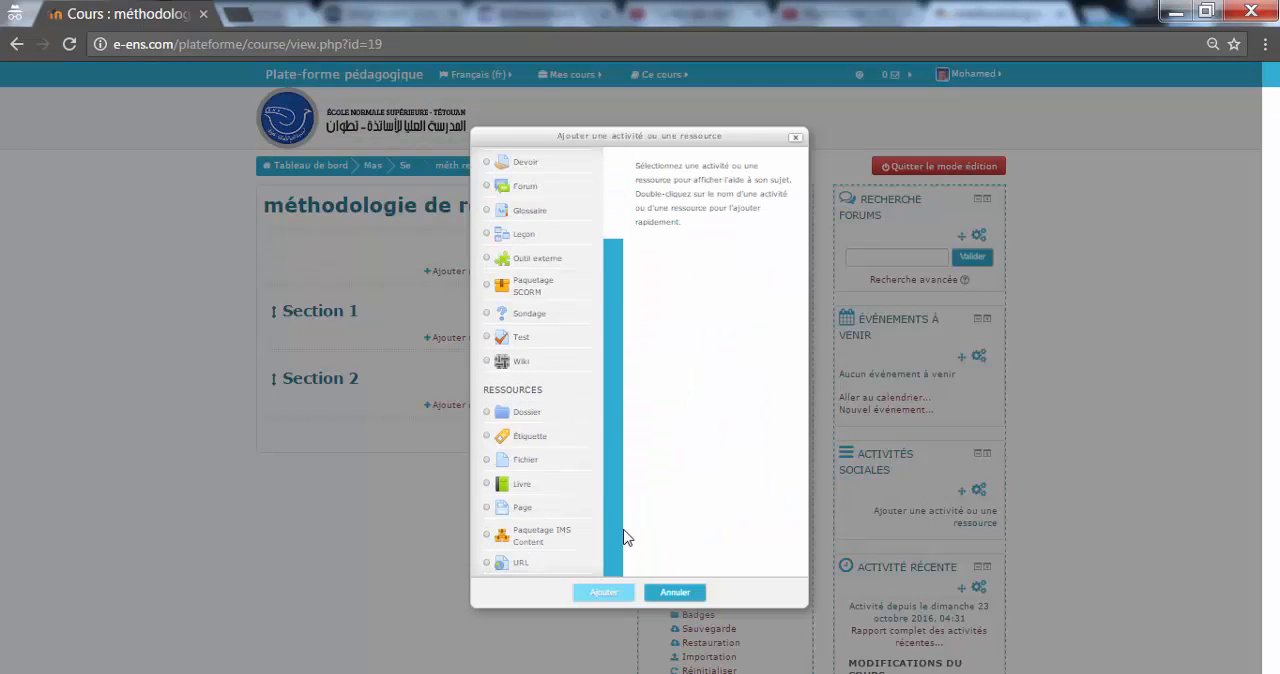
pyautogui.click(566, 507)
pyautogui.click(597, 594)
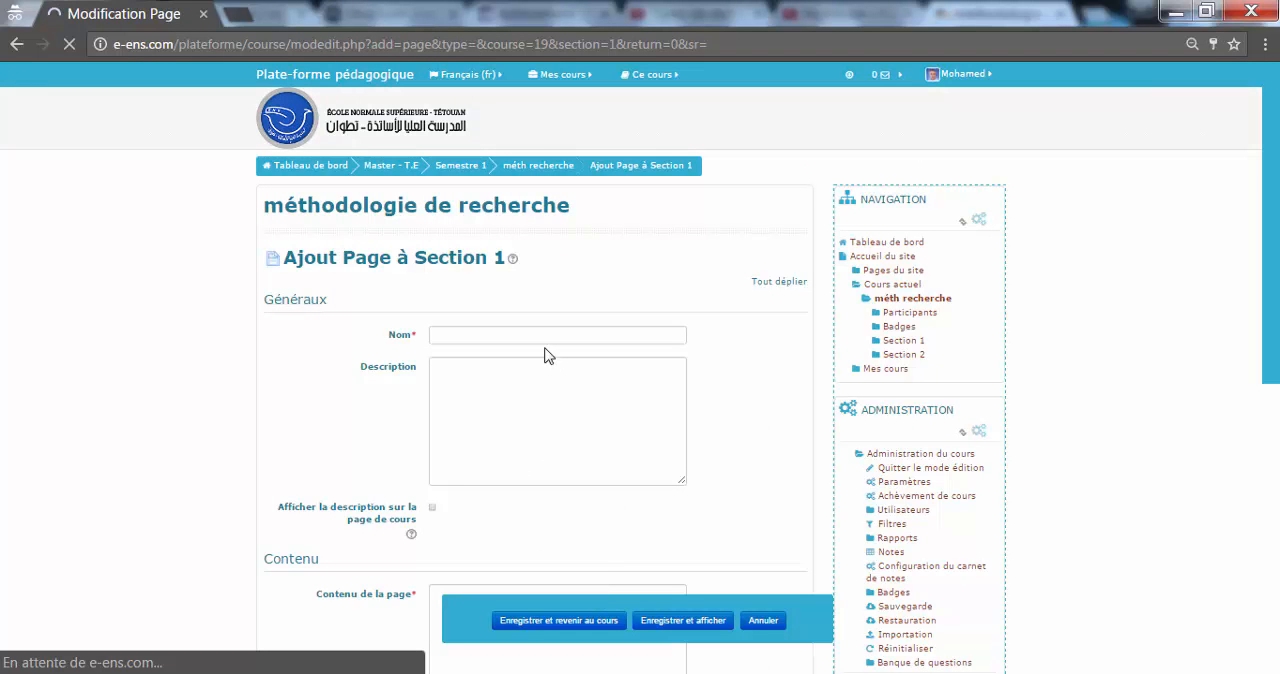
# Step: Name the page "introduction" and enter "test" as its page content
pyautogui.click(545, 342)
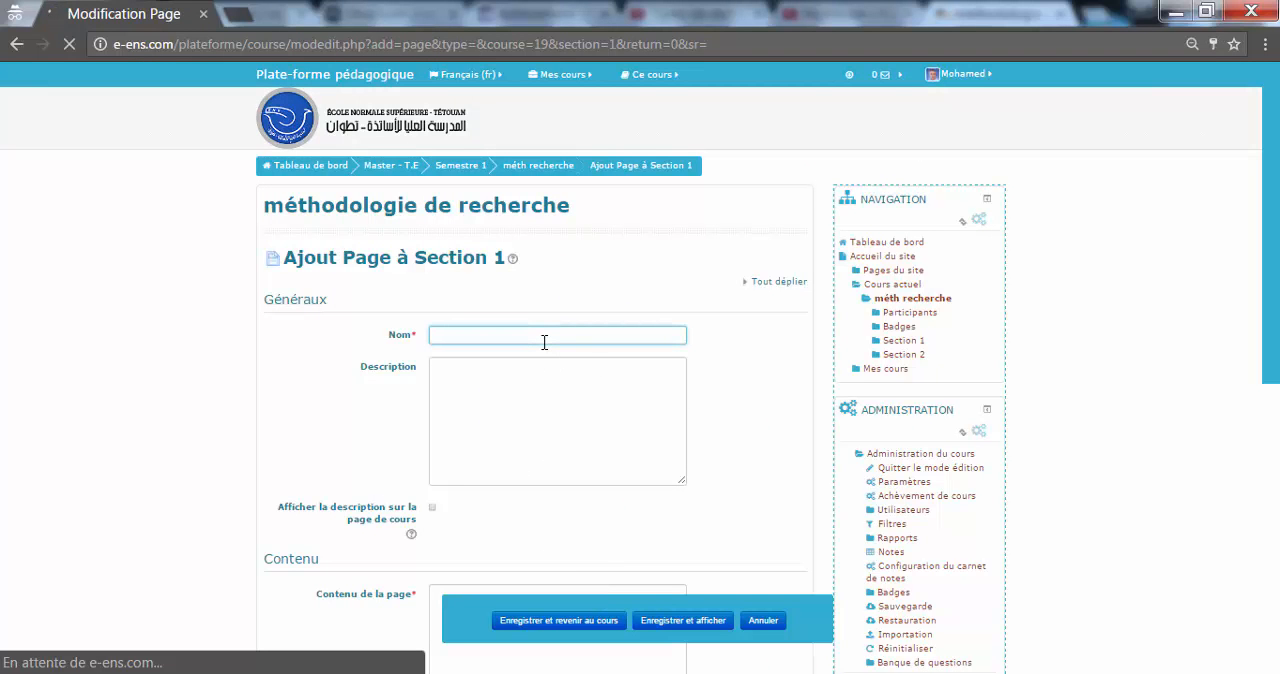
pyautogui.write('introdu')
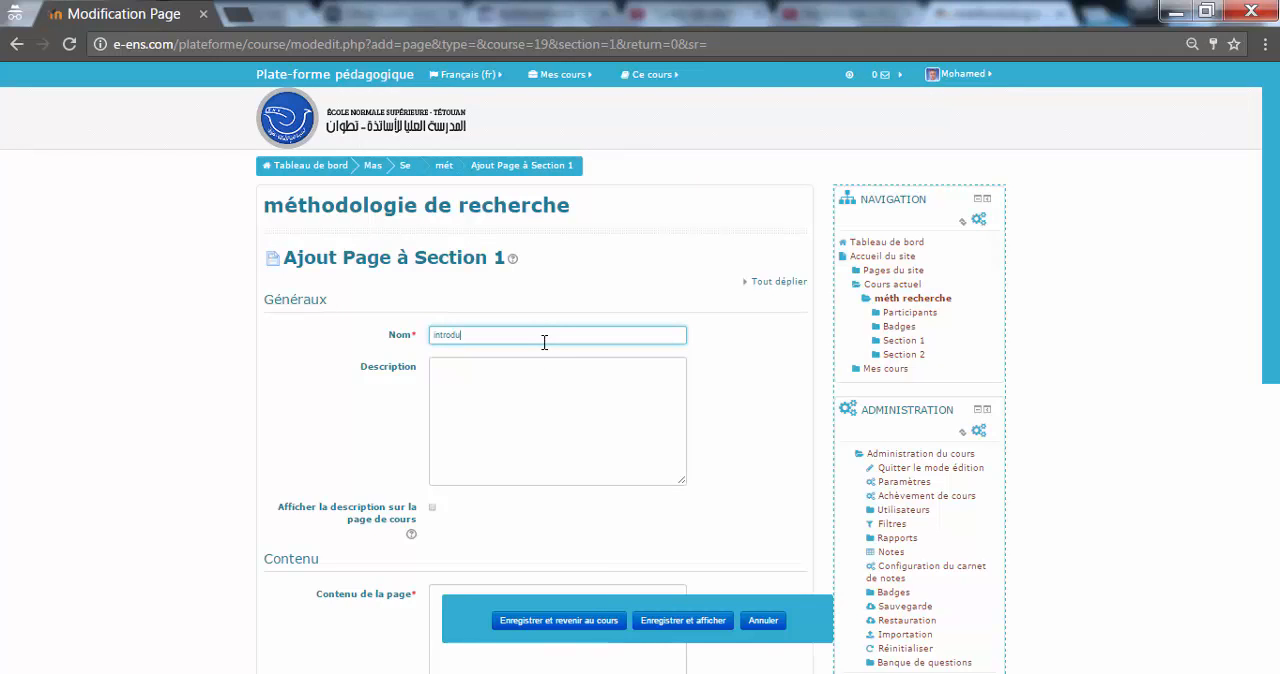
pyautogui.write('c')
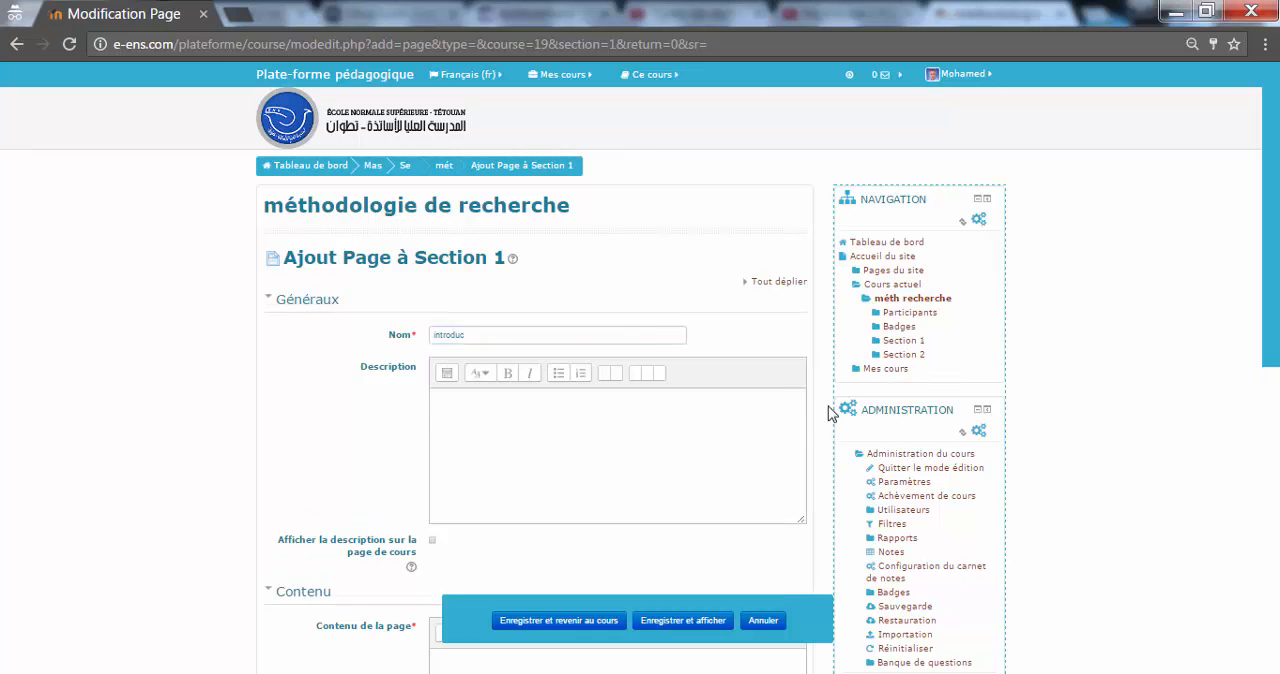
pyautogui.write('itntion')
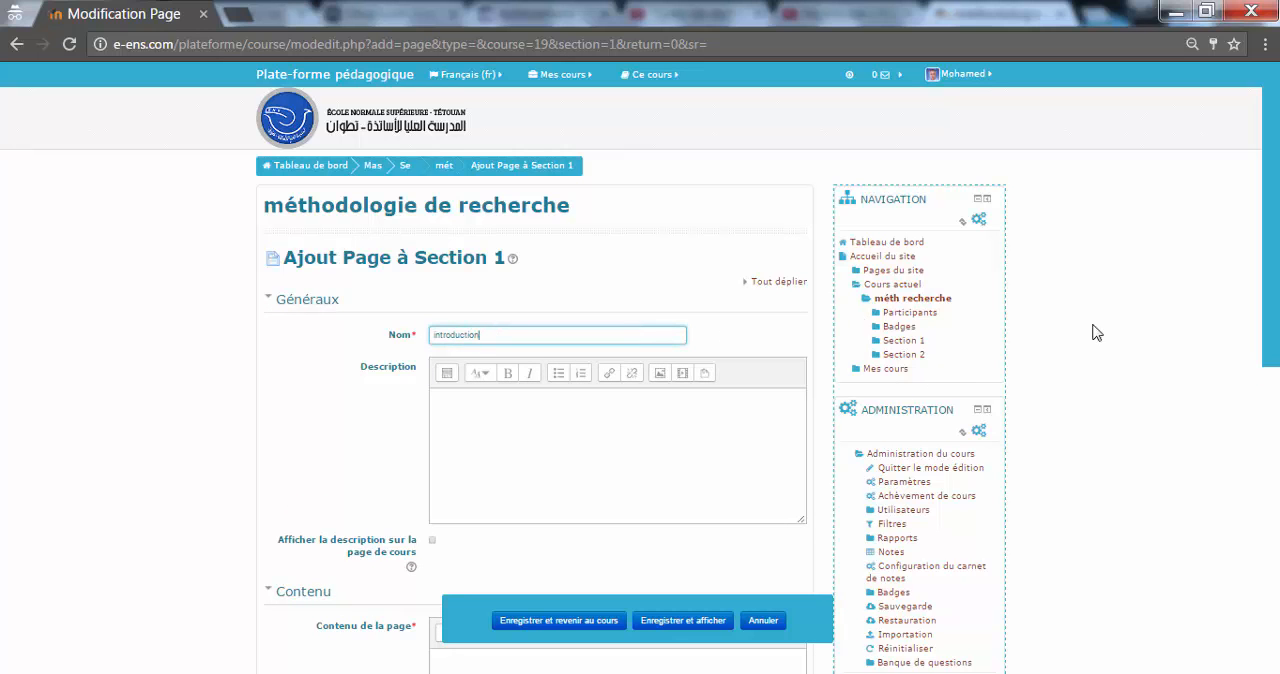
pyautogui.scroll(-3, 1100, 420)
pyautogui.click(688, 486)
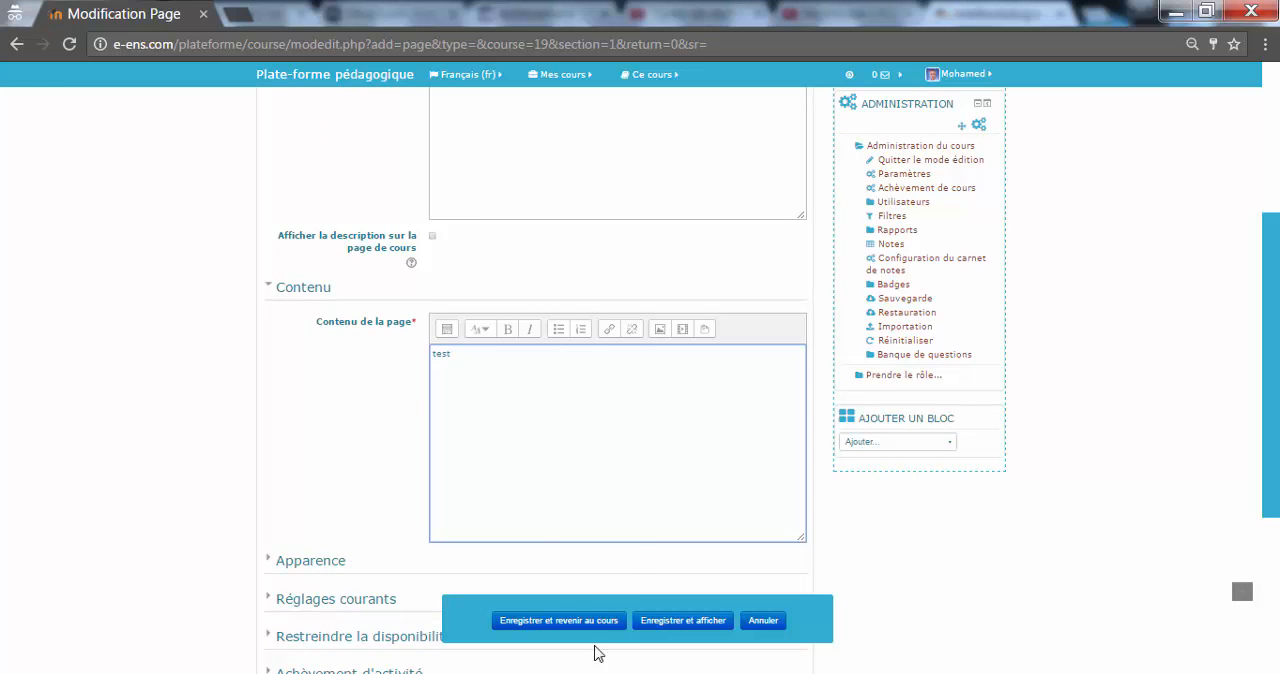
# Step: Set the page's completion tracking to "dès que les conditions sont remplies" with viewing required, and save it back to the course
pyautogui.scroll(-3, 1218, 510)
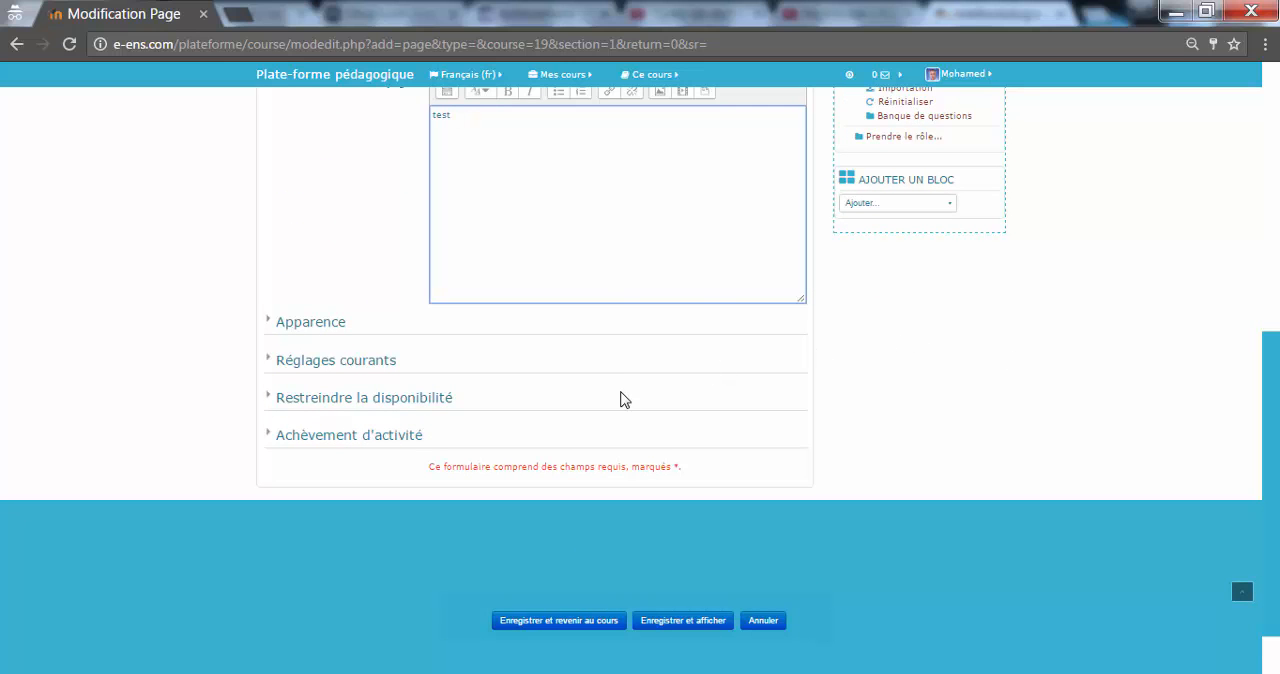
pyautogui.click(410, 438)
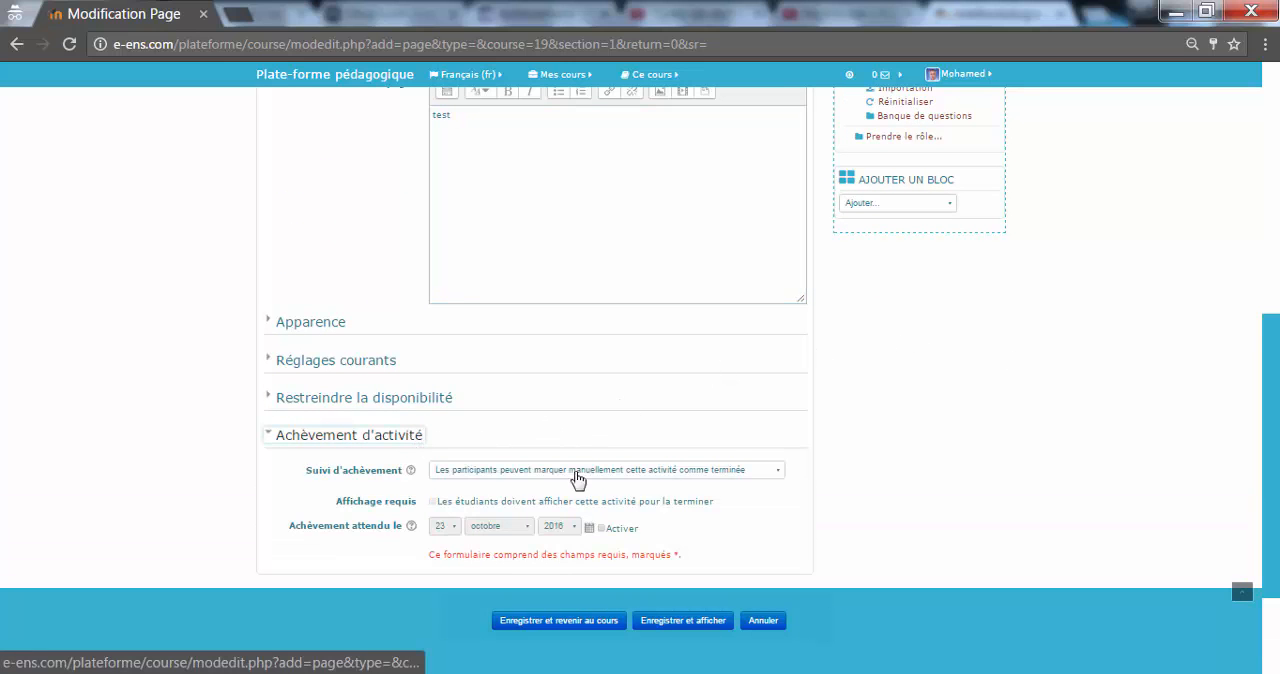
pyautogui.scroll(-2, 1260, 560)
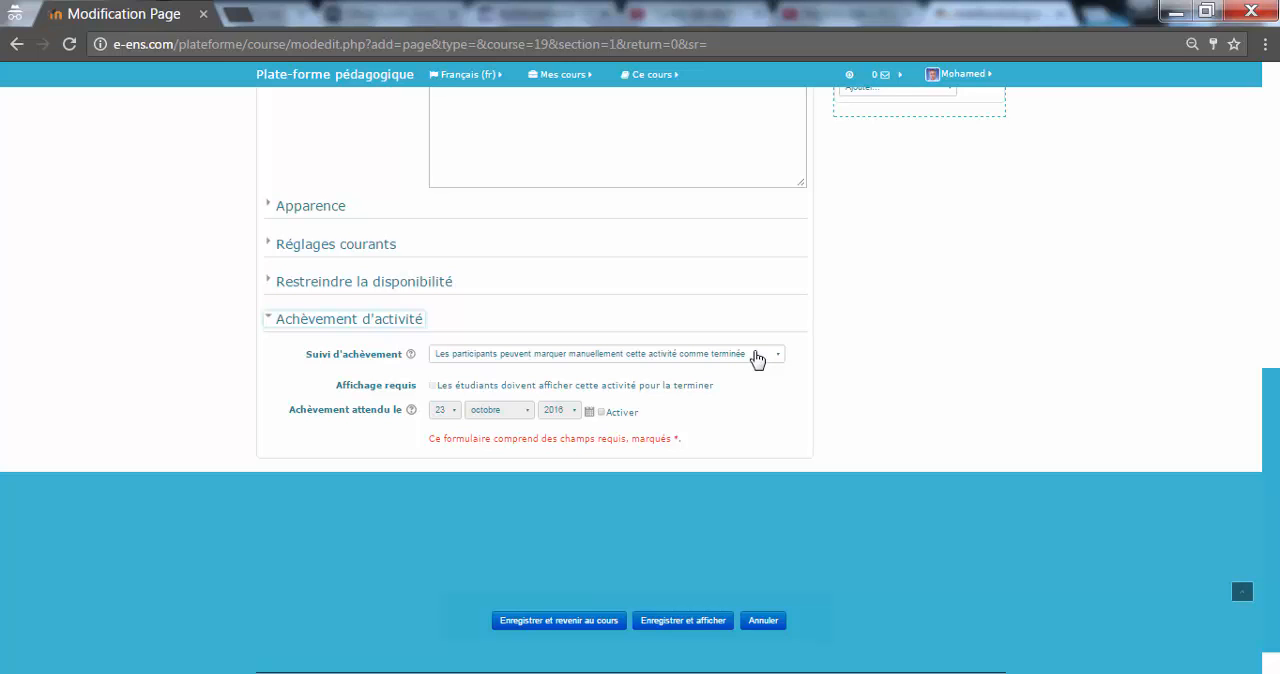
pyautogui.click(735, 357)
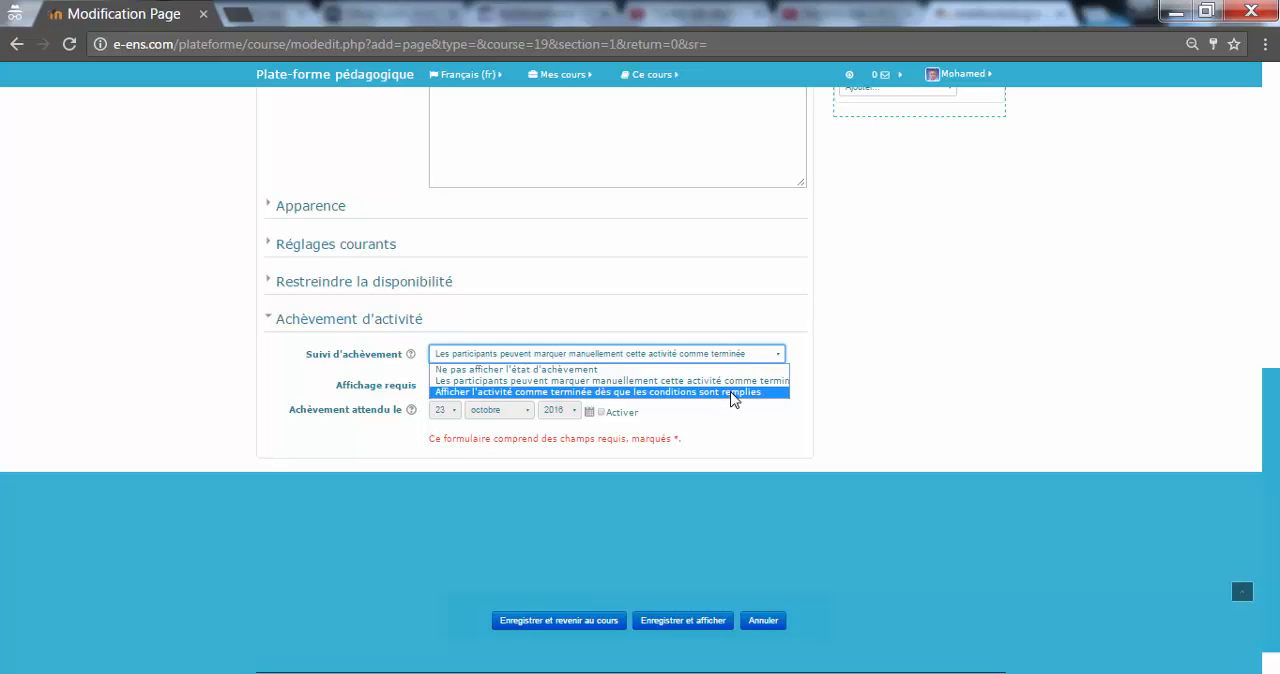
pyautogui.click(748, 393)
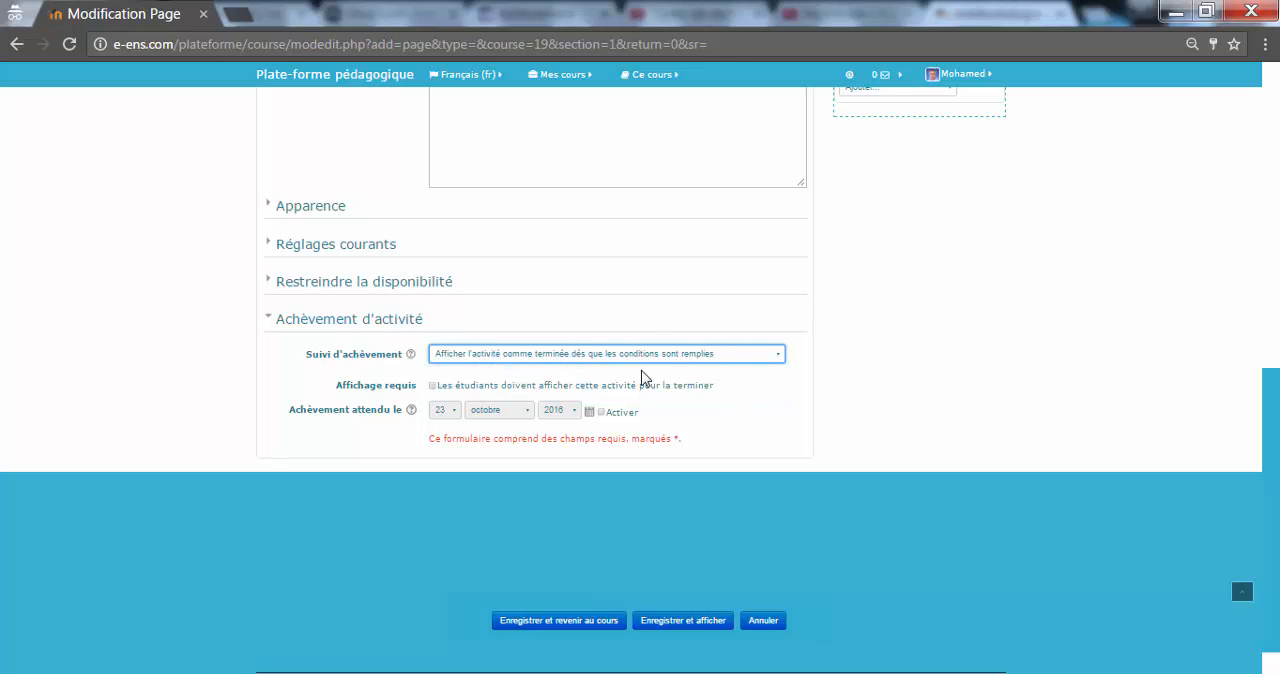
pyautogui.click(446, 392)
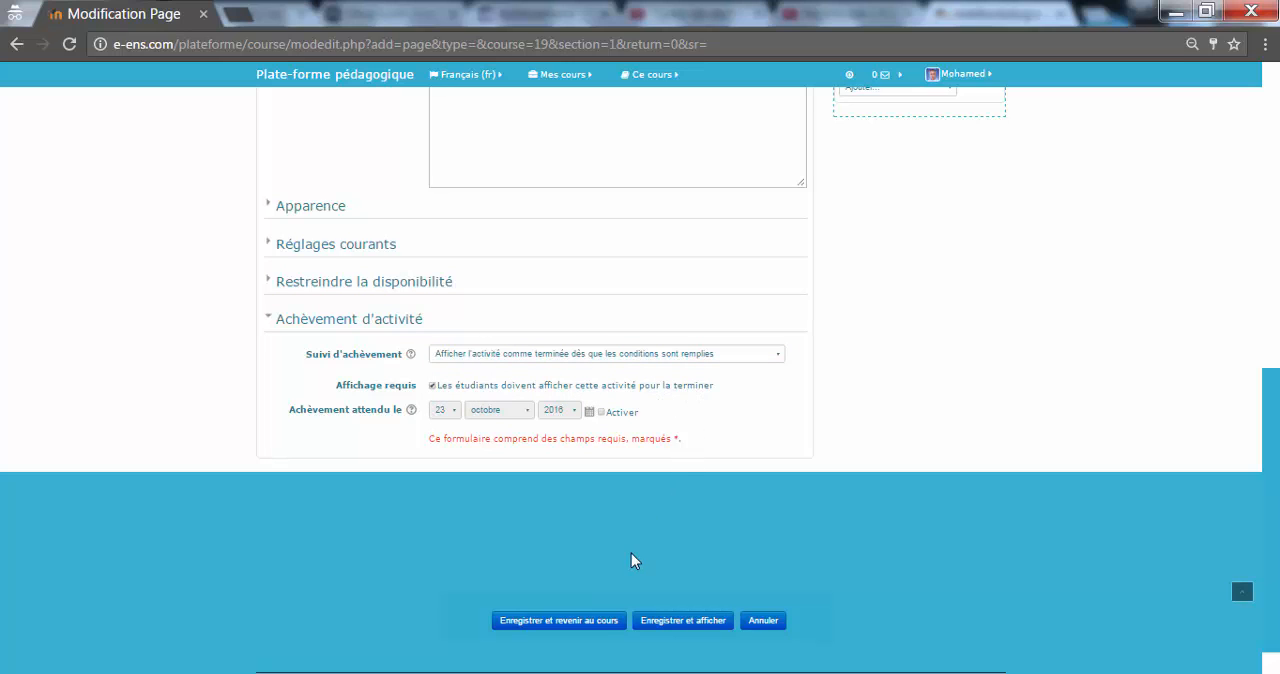
pyautogui.click(577, 624)
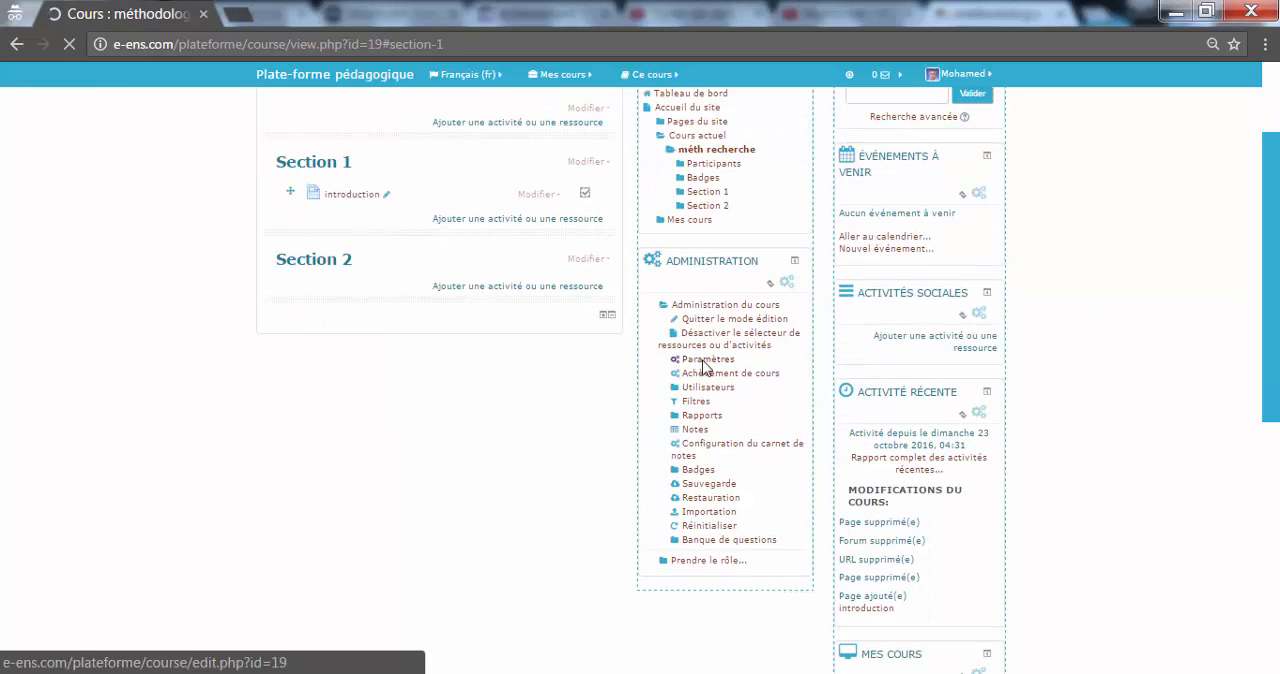
# Step: Start adding a Forum activity to Section 1 and name it "Présentez-Vous"
pyautogui.click(592, 222)
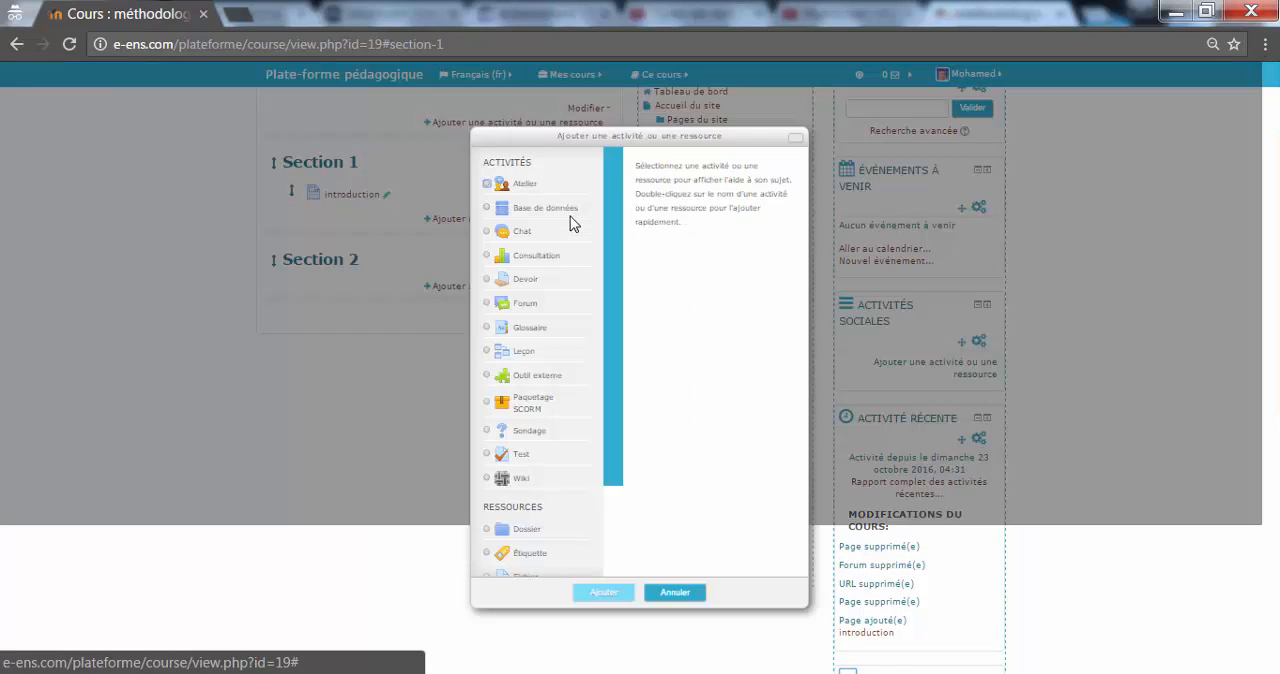
pyautogui.moveTo(612, 215); pyautogui.dragTo(591, 163)
pyautogui.click(530, 304)
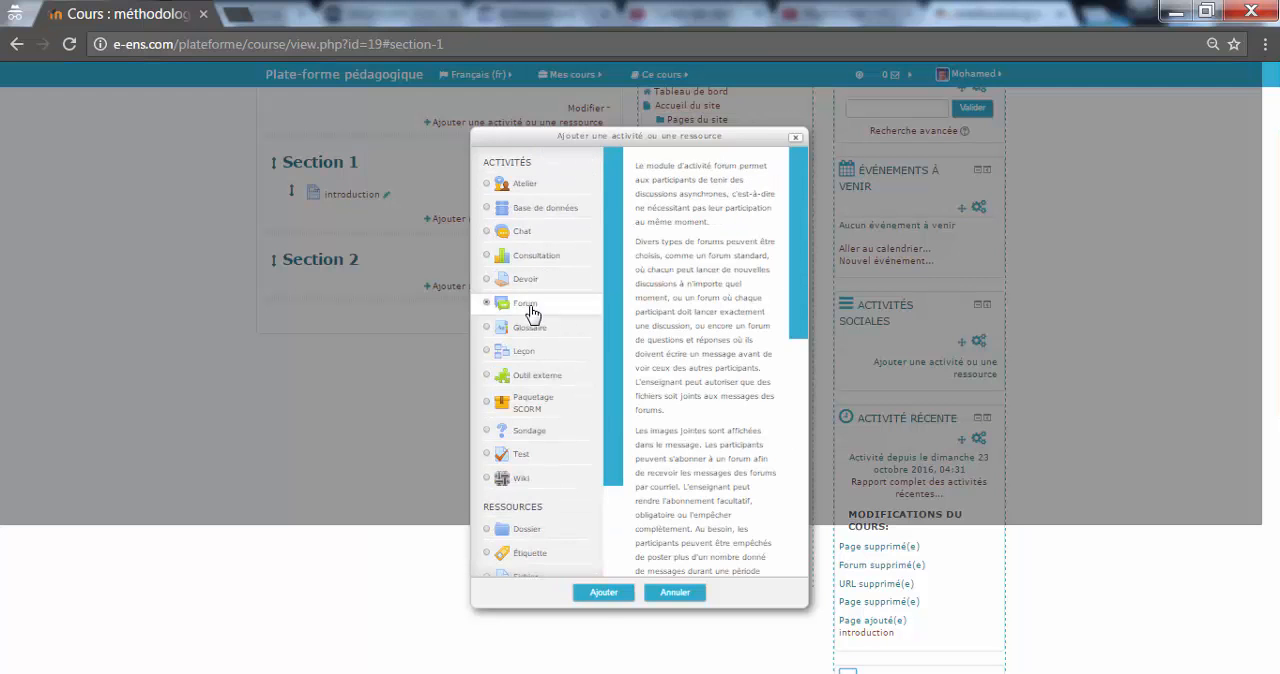
pyautogui.click(606, 593)
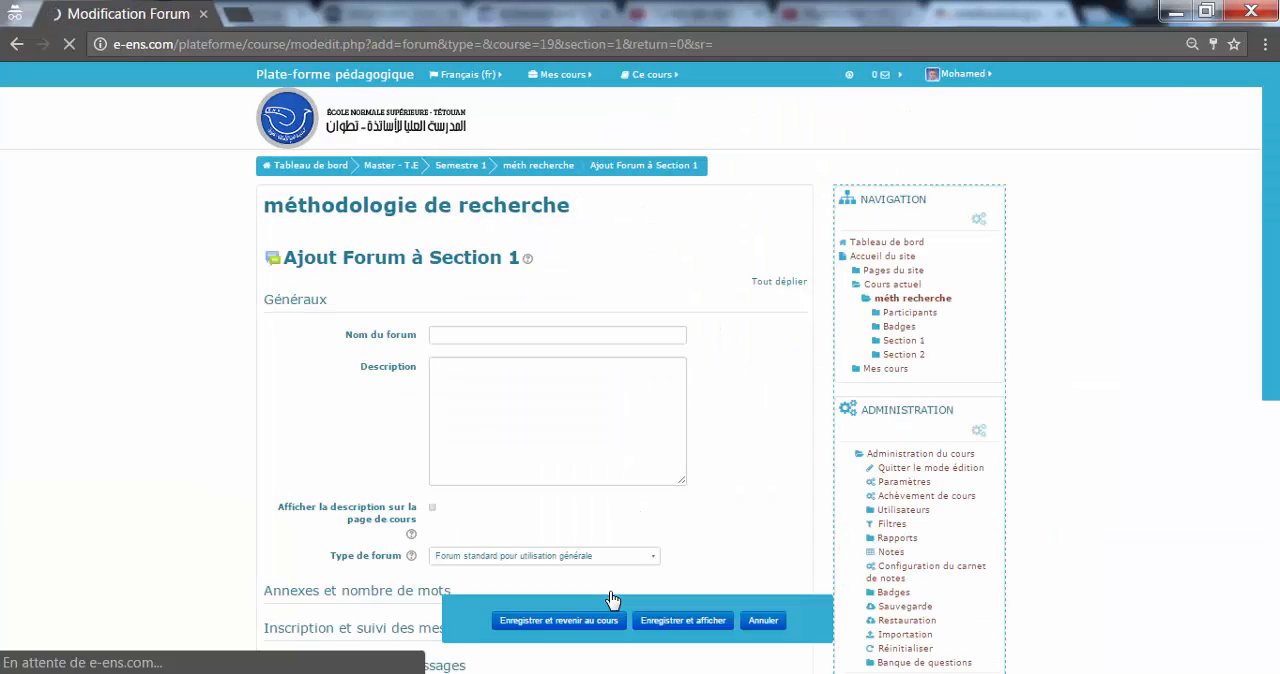
pyautogui.click(487, 334)
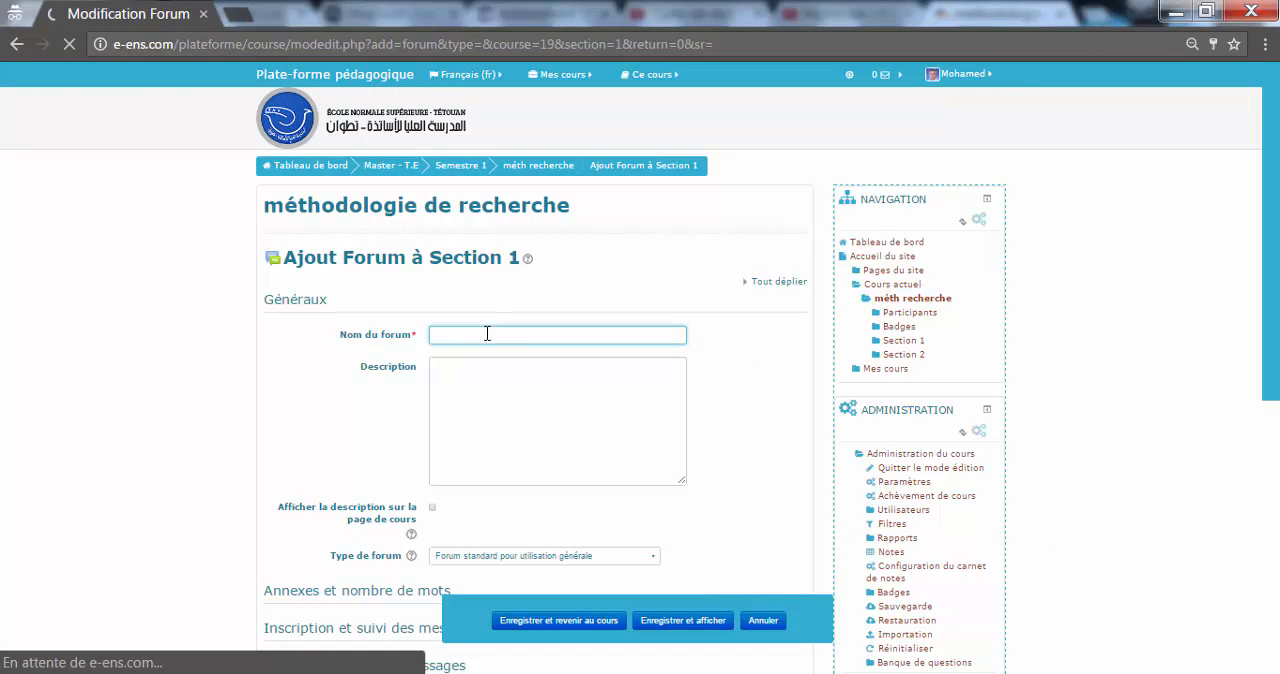
pyautogui.write('Présentez-vous')
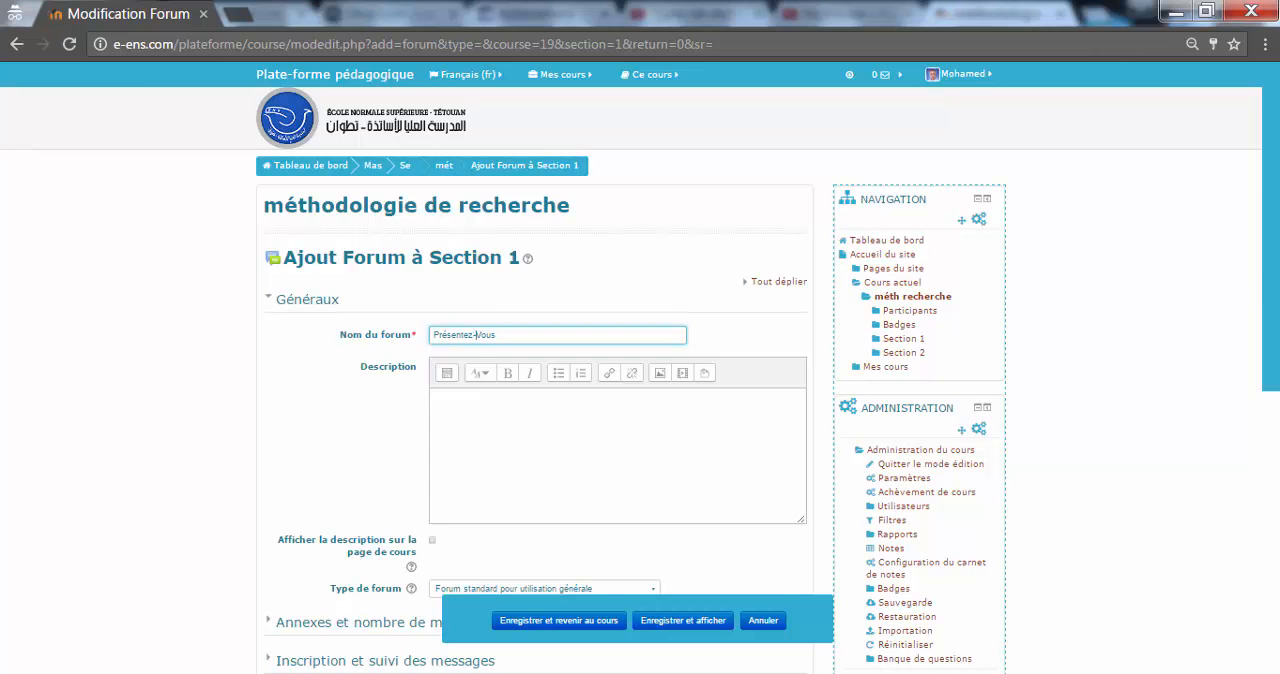
# Step: Restrict the forum's availability with an activity completion condition requiring "introduction" to be marked as complete
pyautogui.scroll(-4, 1278, 261)
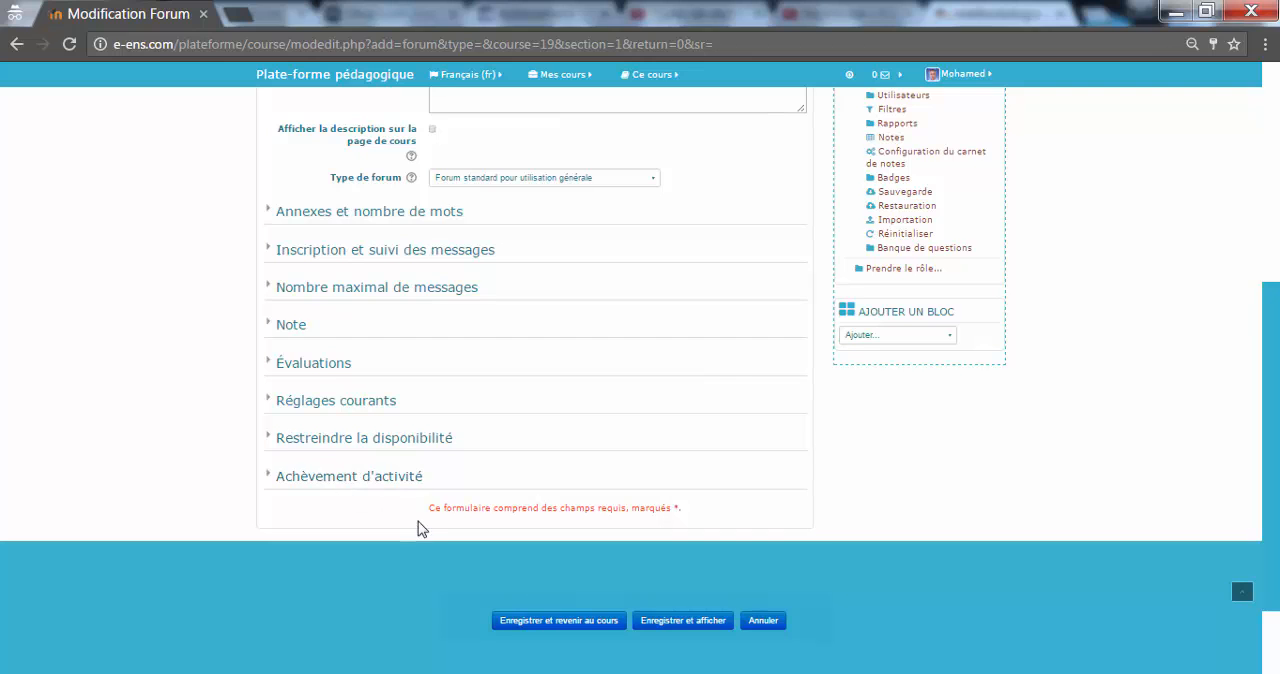
pyautogui.click(345, 441)
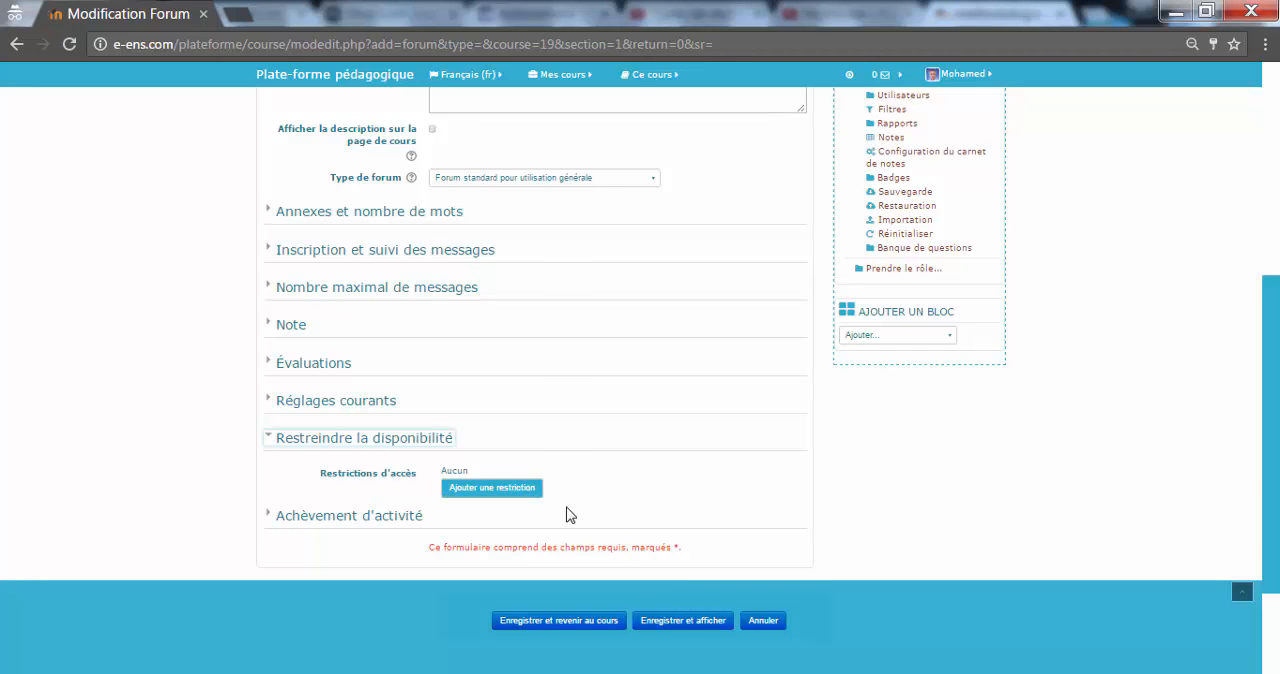
pyautogui.click(519, 488)
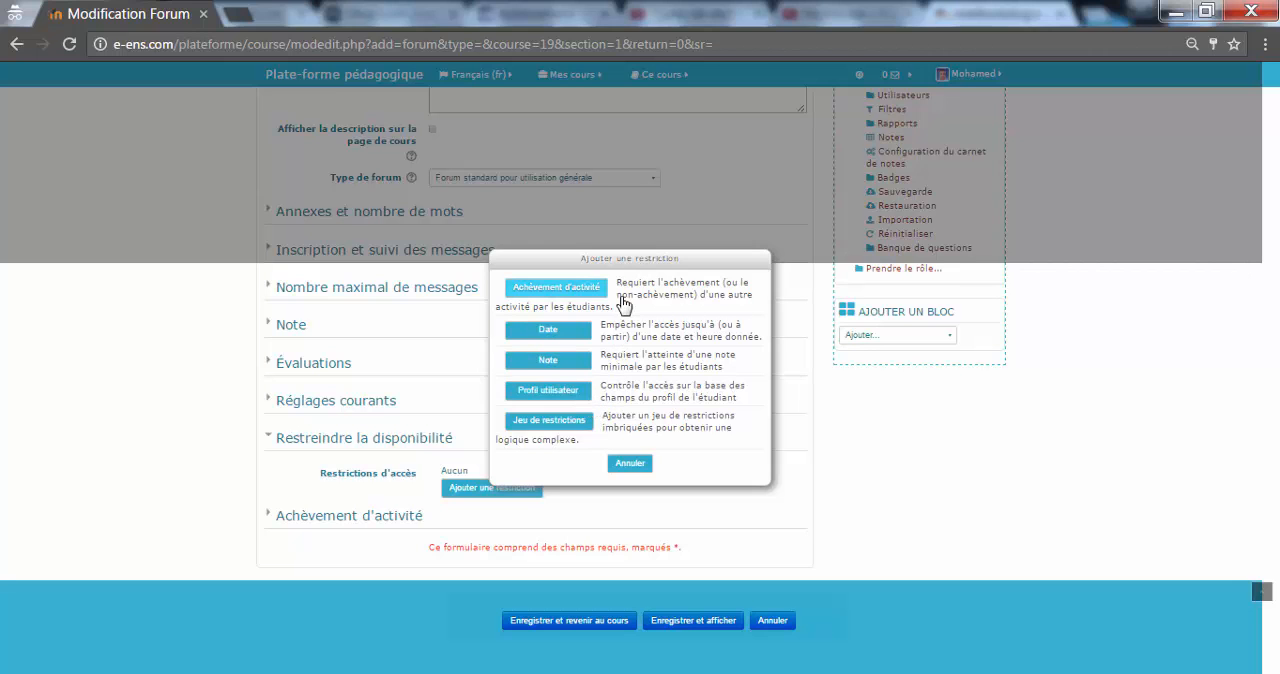
pyautogui.click(557, 288)
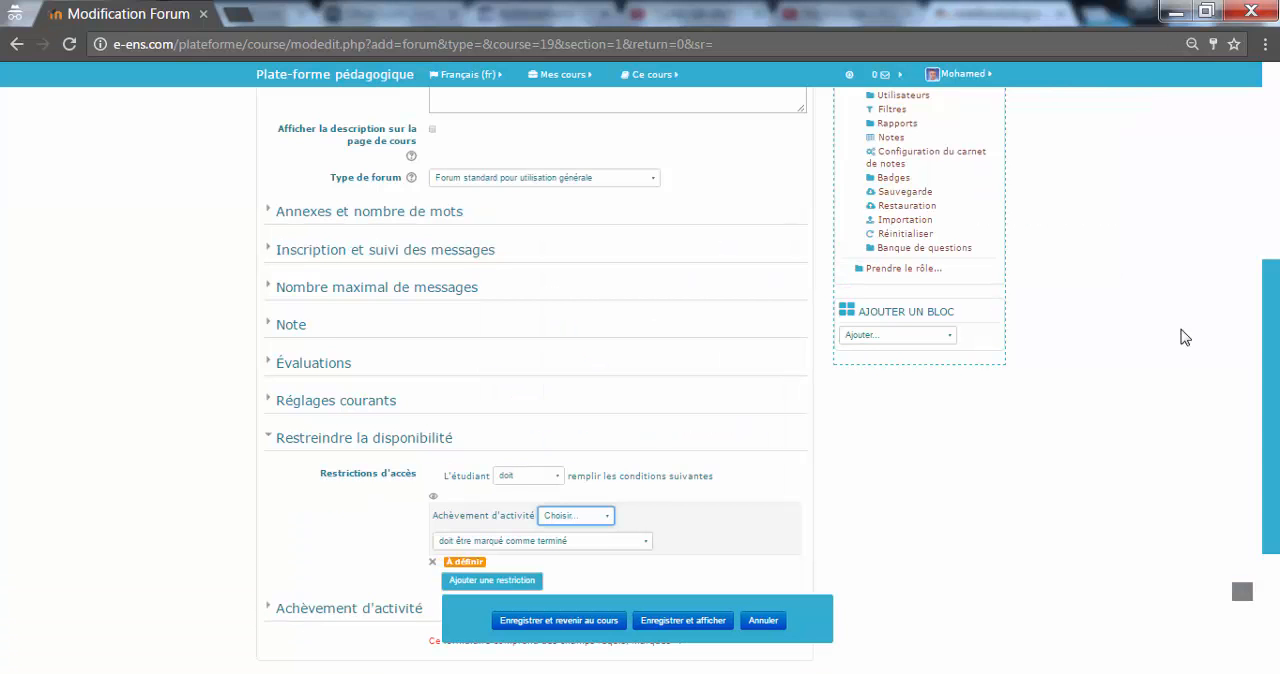
pyautogui.scroll(-1, 640, 400)
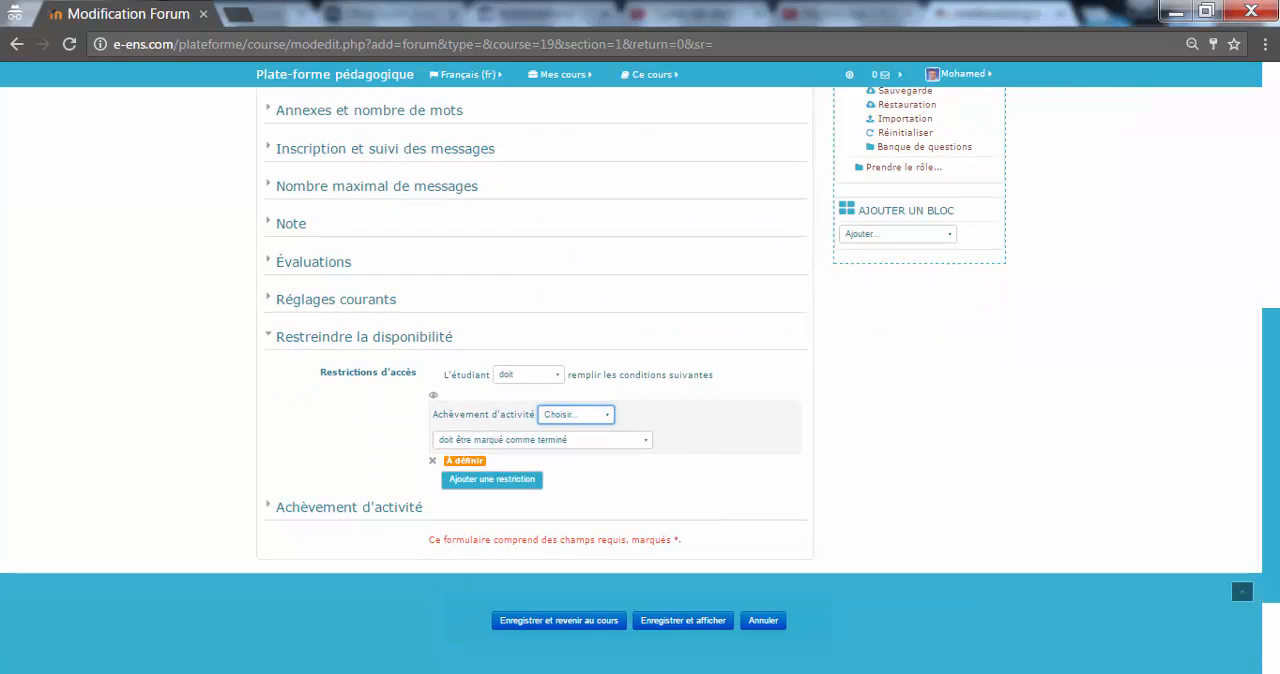
pyautogui.scroll(-1, 1274, 458)
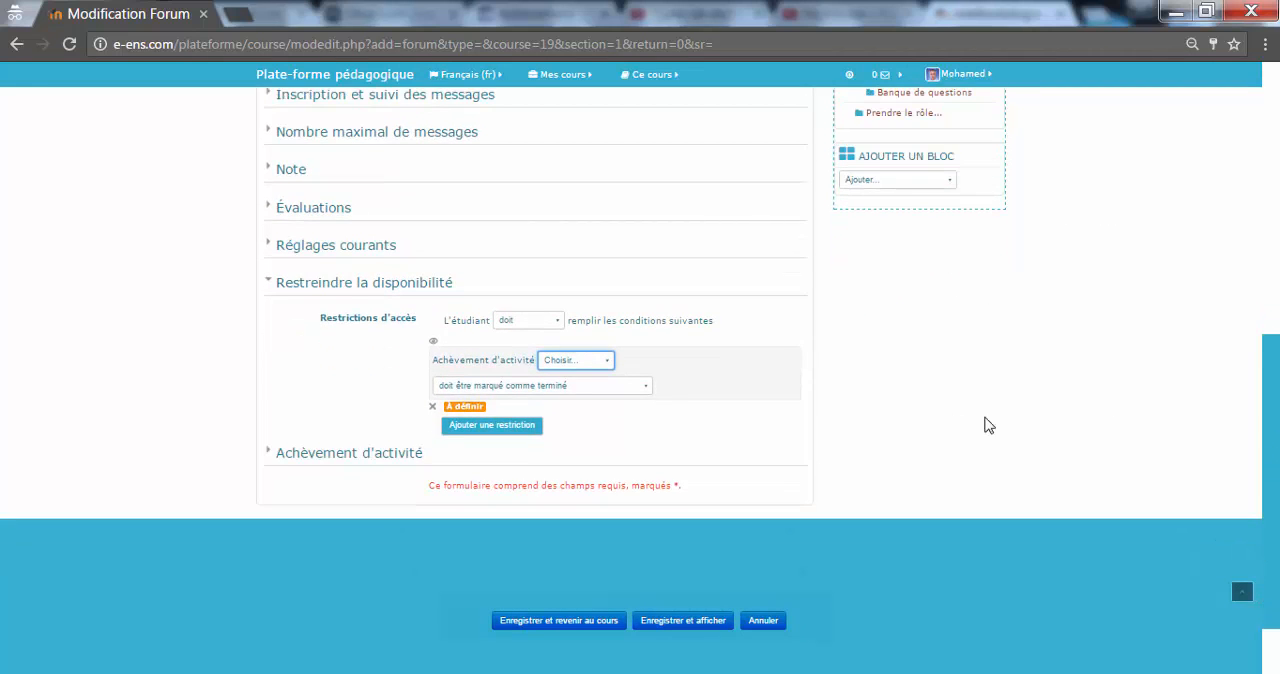
pyautogui.click(603, 366)
pyautogui.click(579, 389)
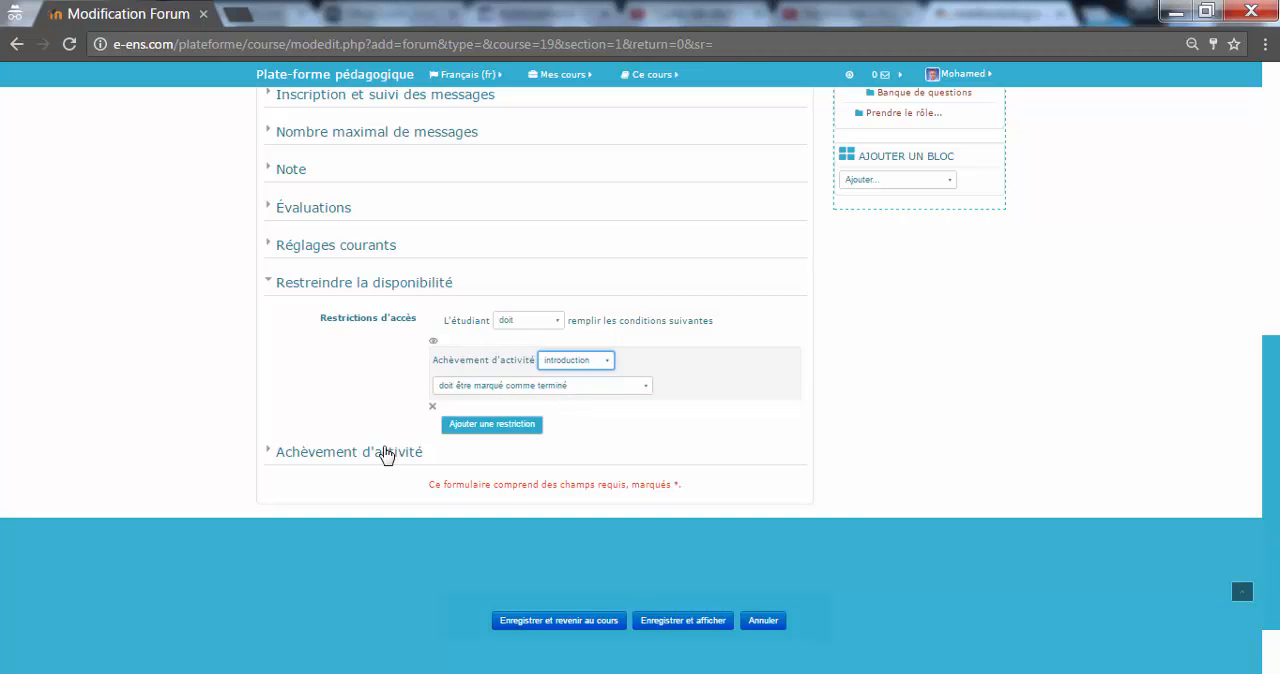
pyautogui.click(360, 286)
# Step: Set the forum's completion tracking to "dès que les conditions sont remplies", requiring students to view it and to write messages or replies
pyautogui.click(346, 361)
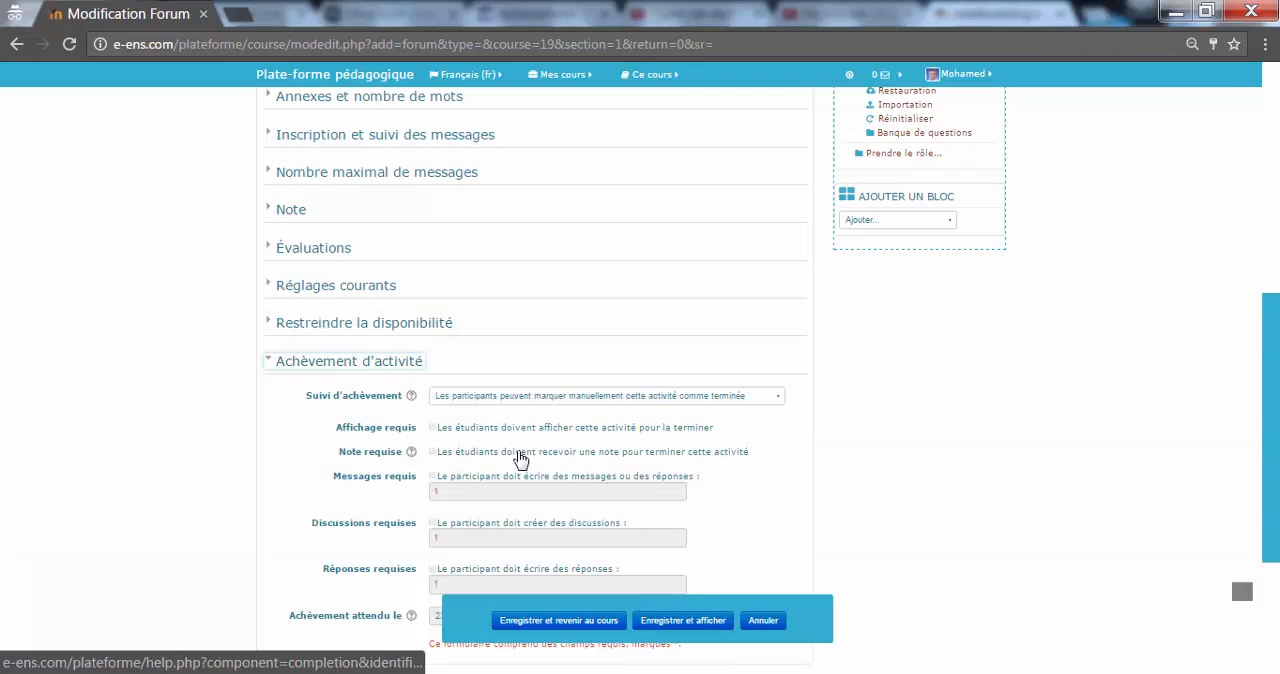
pyautogui.moveTo(1277, 458); pyautogui.dragTo(1273, 563)
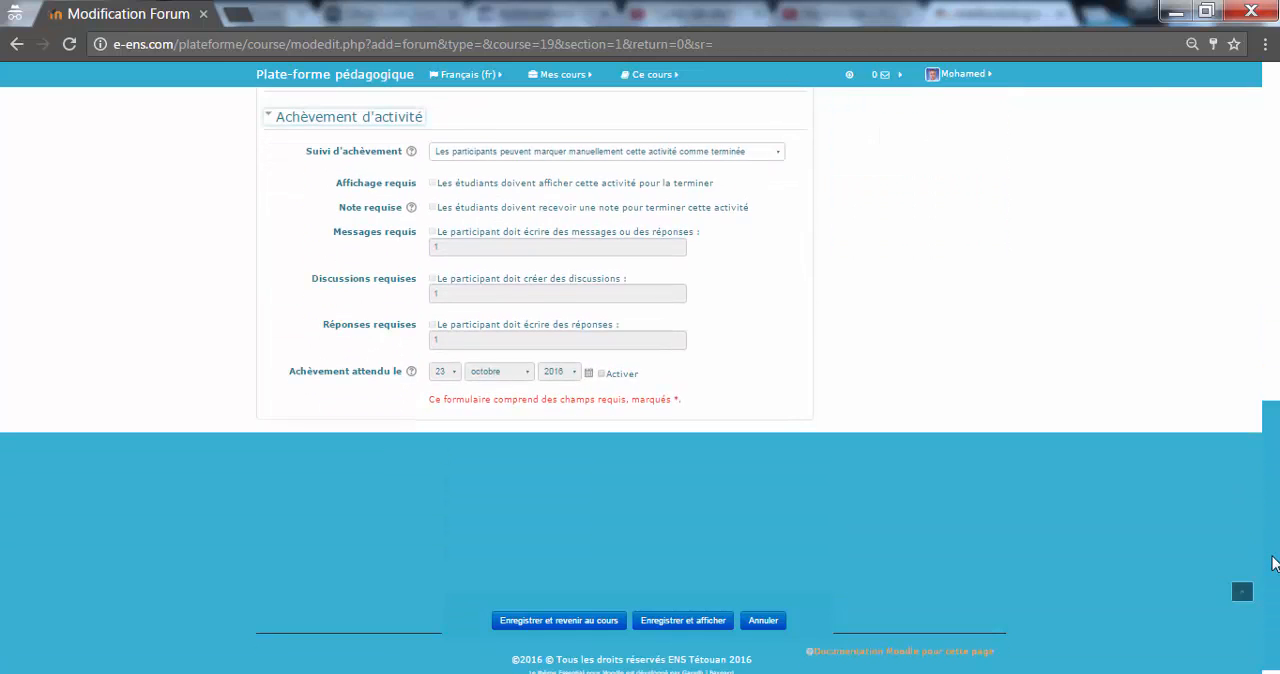
pyautogui.scroll(1, 1219, 462)
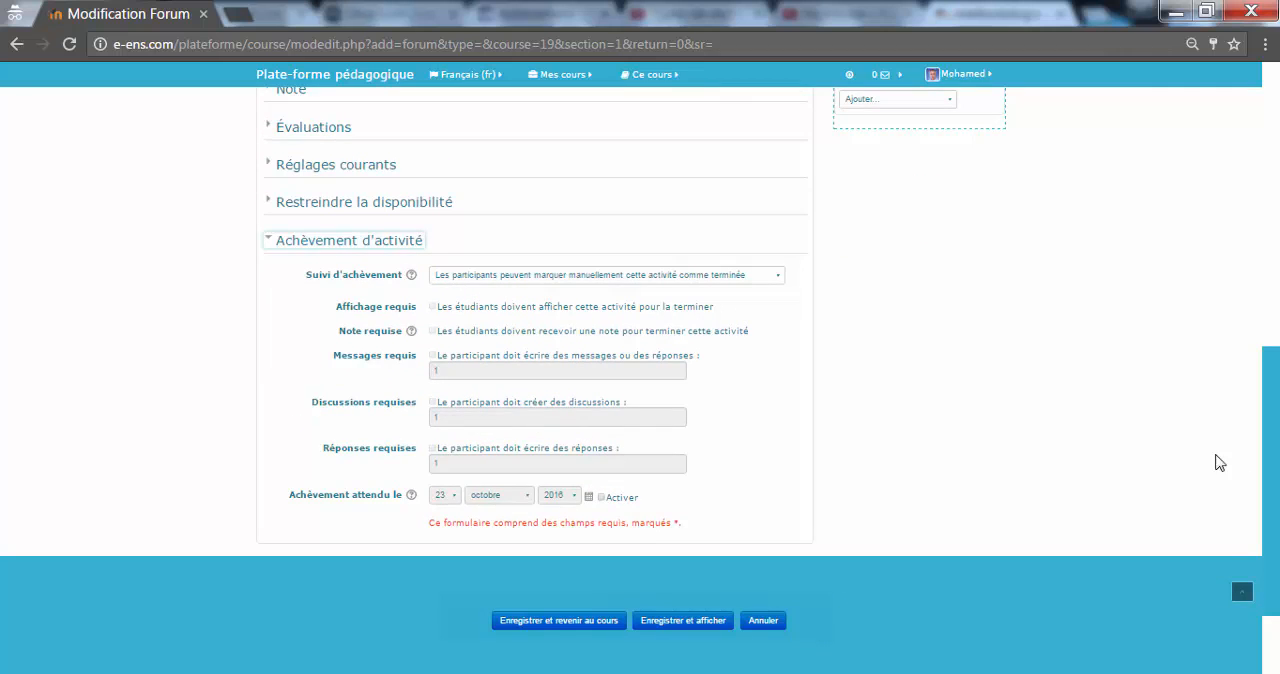
pyautogui.click(736, 278)
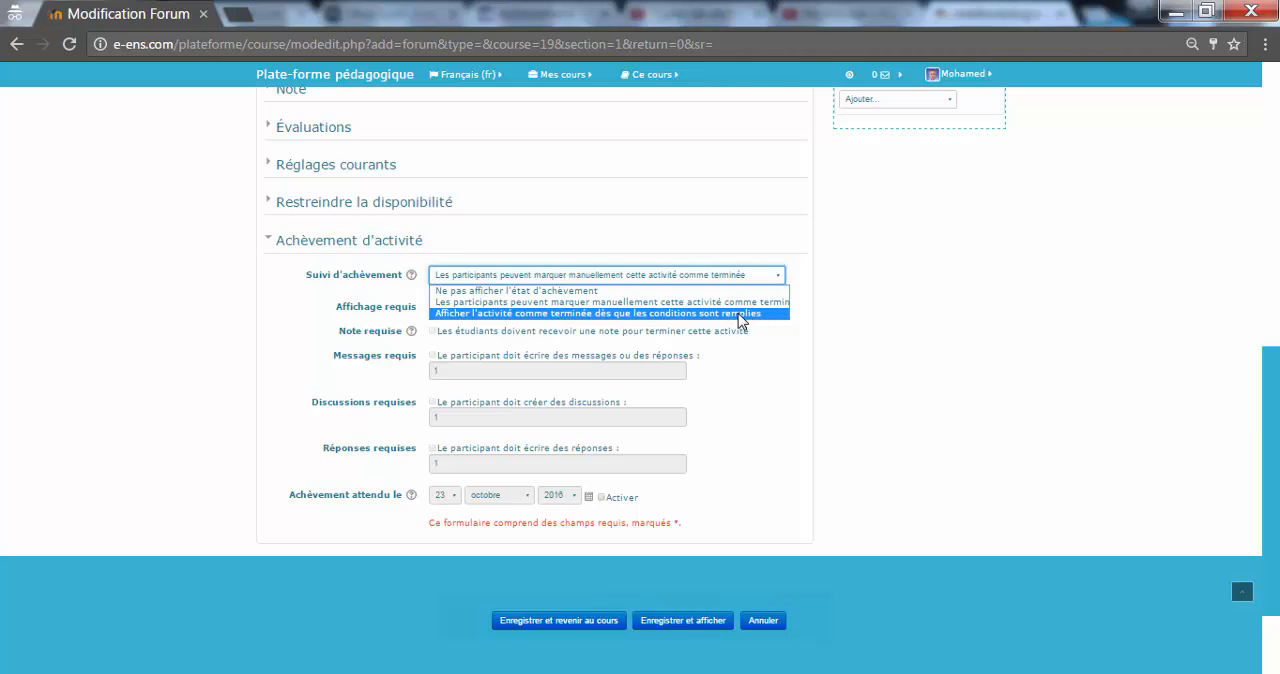
pyautogui.click(741, 314)
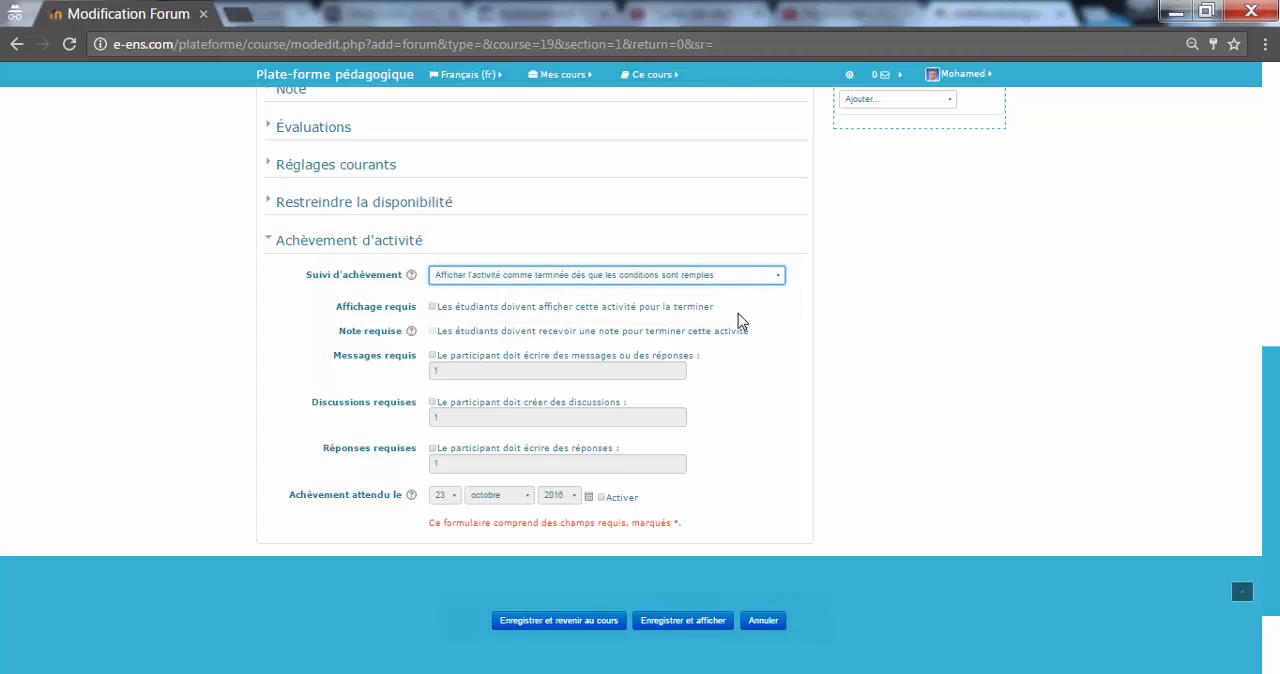
pyautogui.click(434, 307)
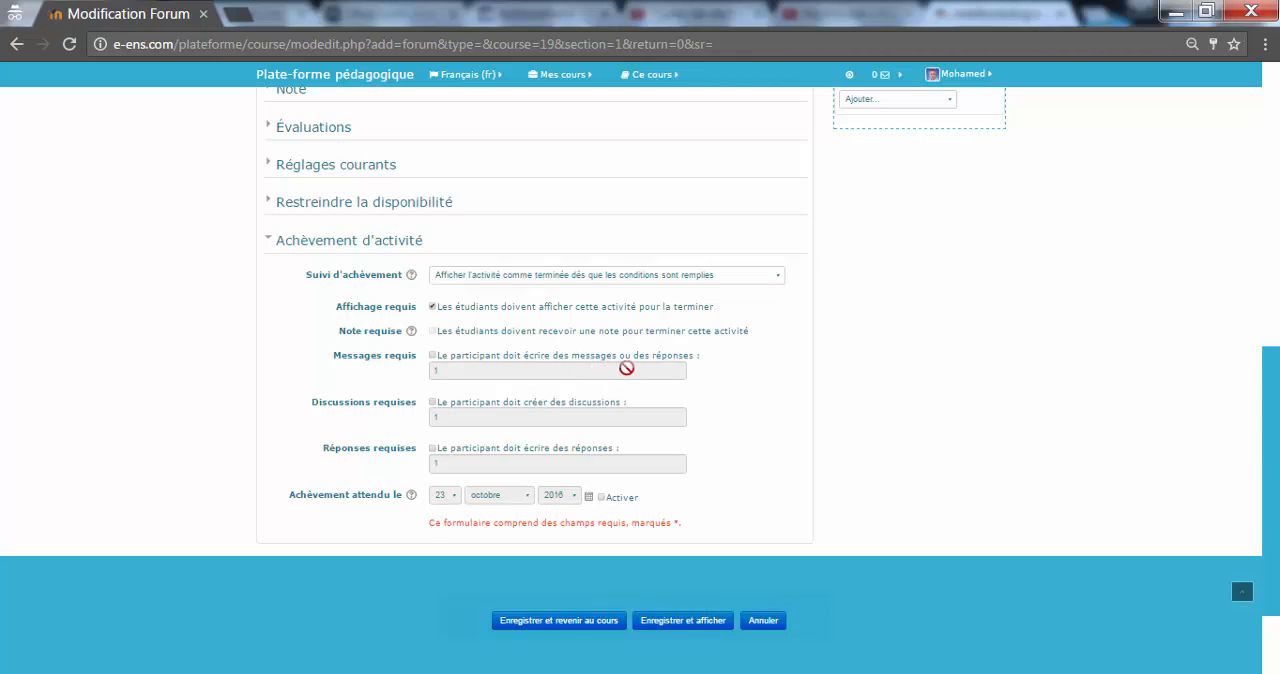
pyautogui.click(433, 355)
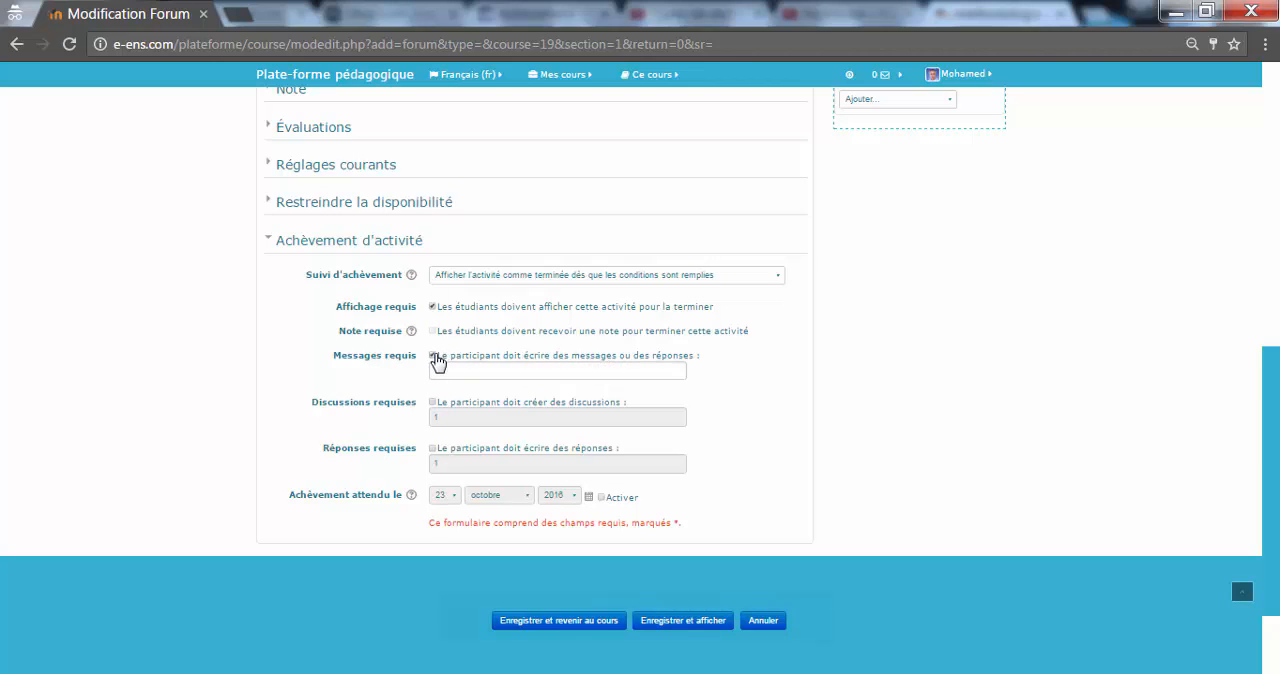
# Step: Set the forum's required number of messages or replies to 1 and save it back to the course
pyautogui.click(452, 371)
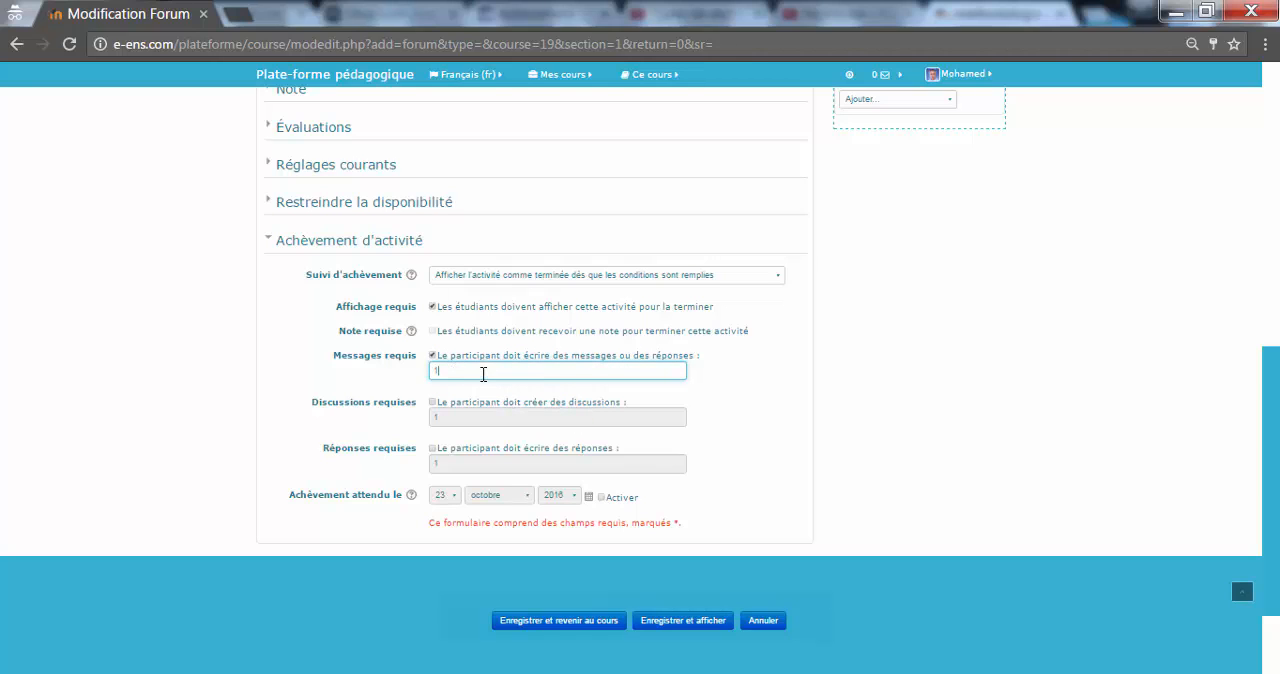
pyautogui.click(521, 628)
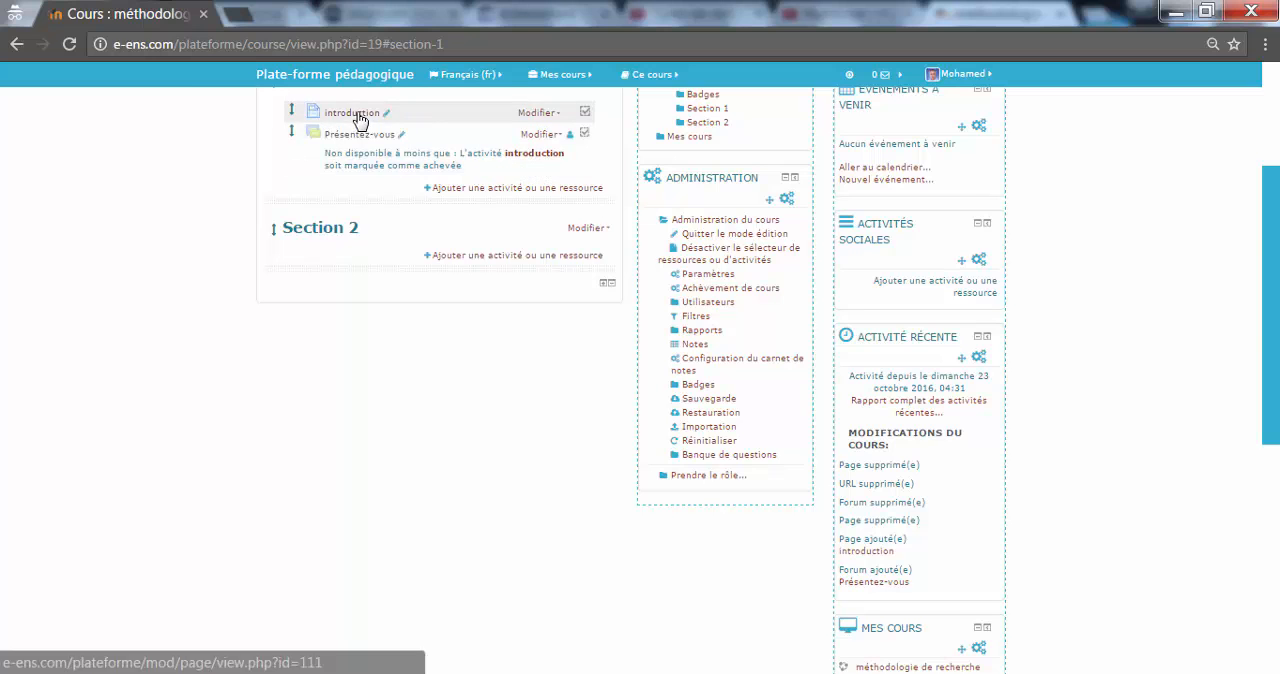
# Step: Start adding a URL resource to Section 1 and name it "Types de recherches"
pyautogui.click(482, 190)
pyautogui.moveTo(608, 268); pyautogui.dragTo(610, 405)
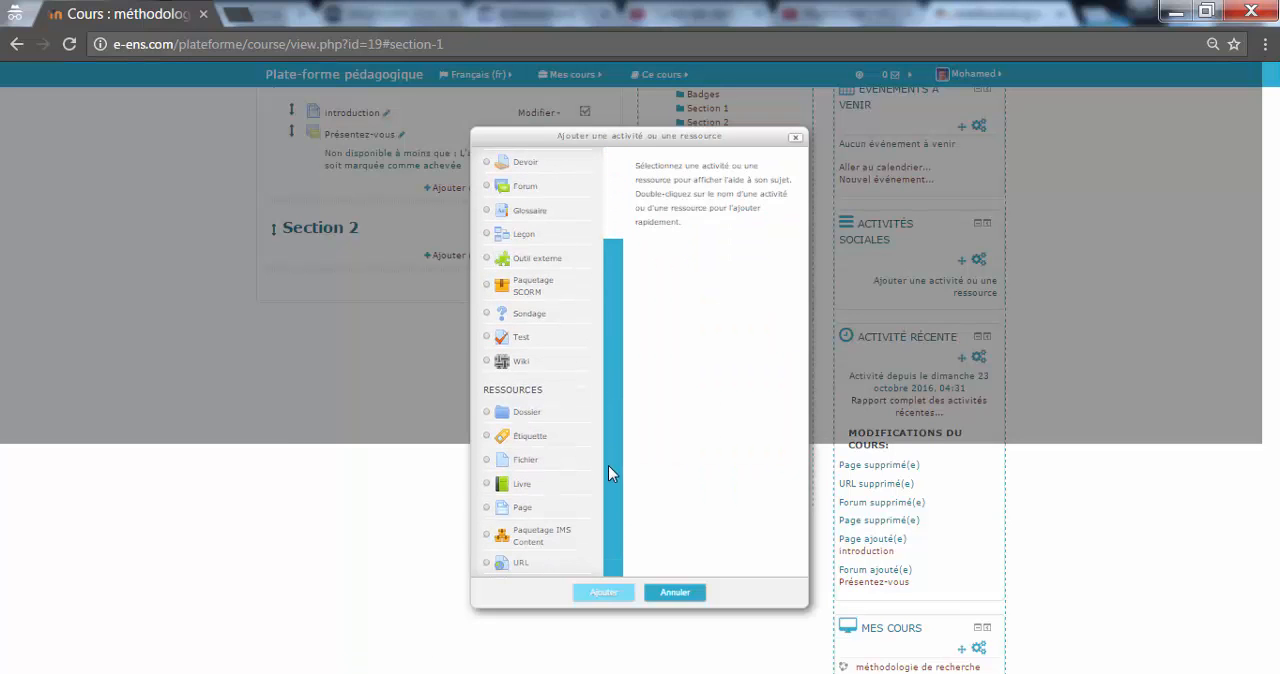
pyautogui.click(522, 564)
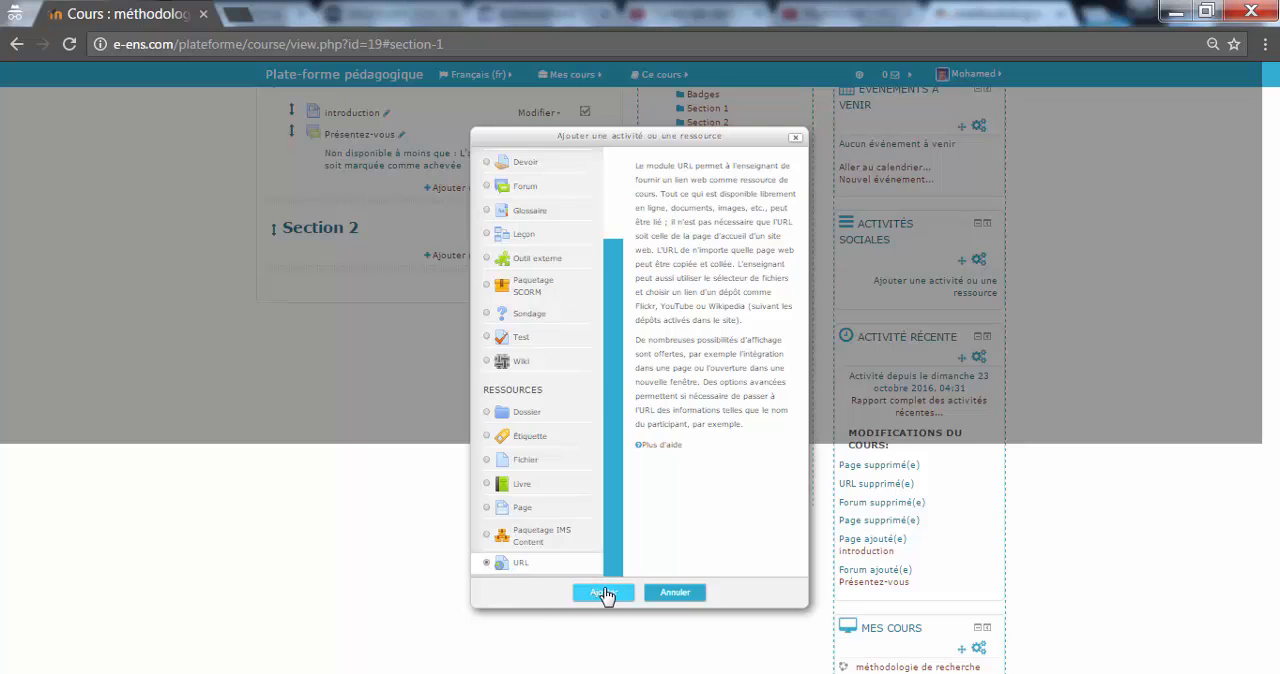
pyautogui.click(850, 673)
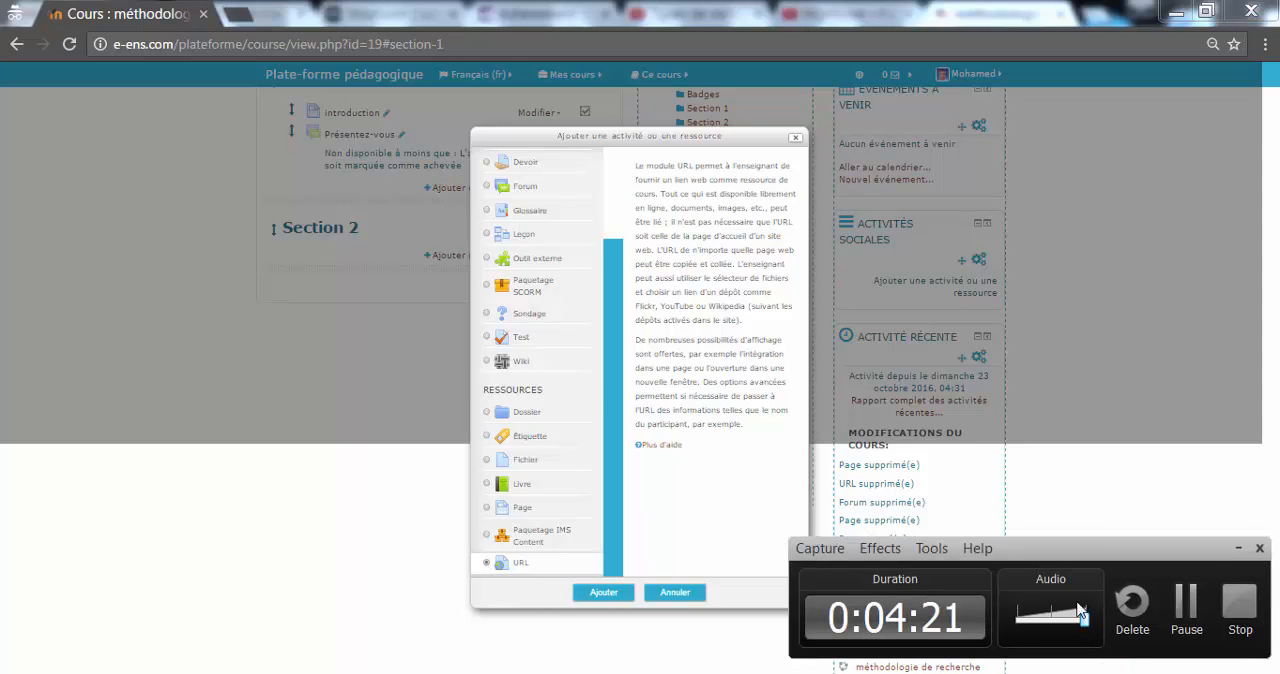
pyautogui.click(1187, 610)
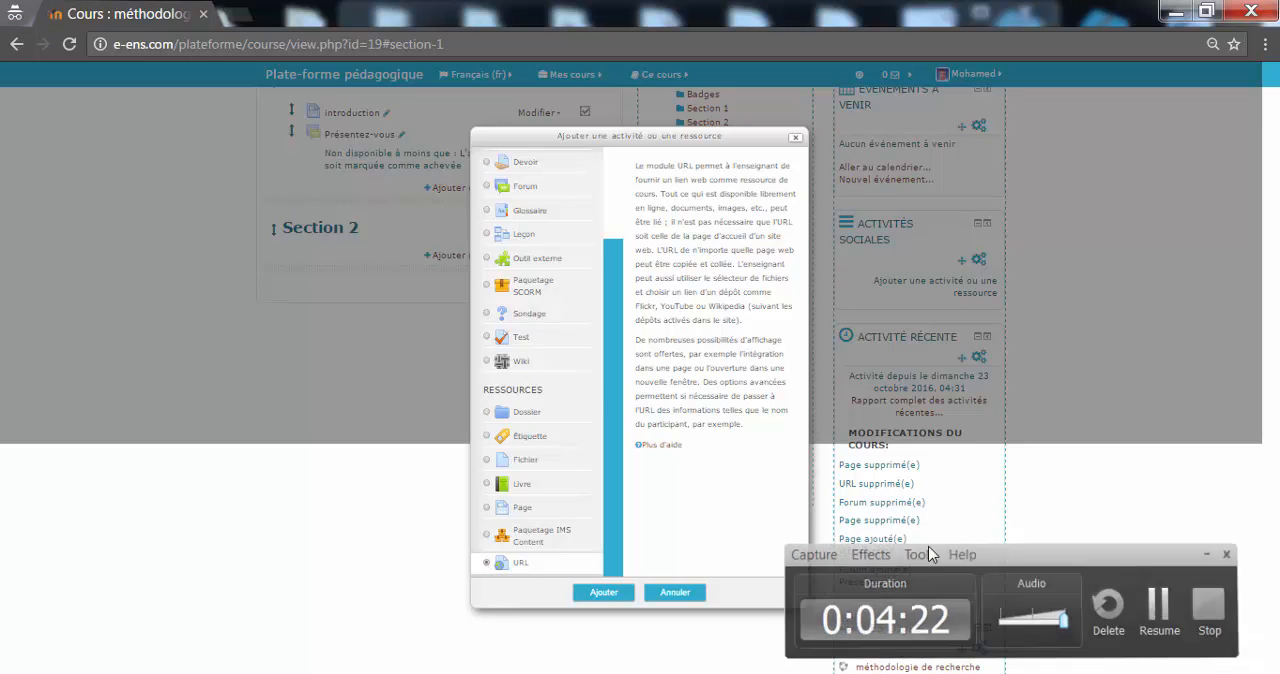
pyautogui.click(618, 594)
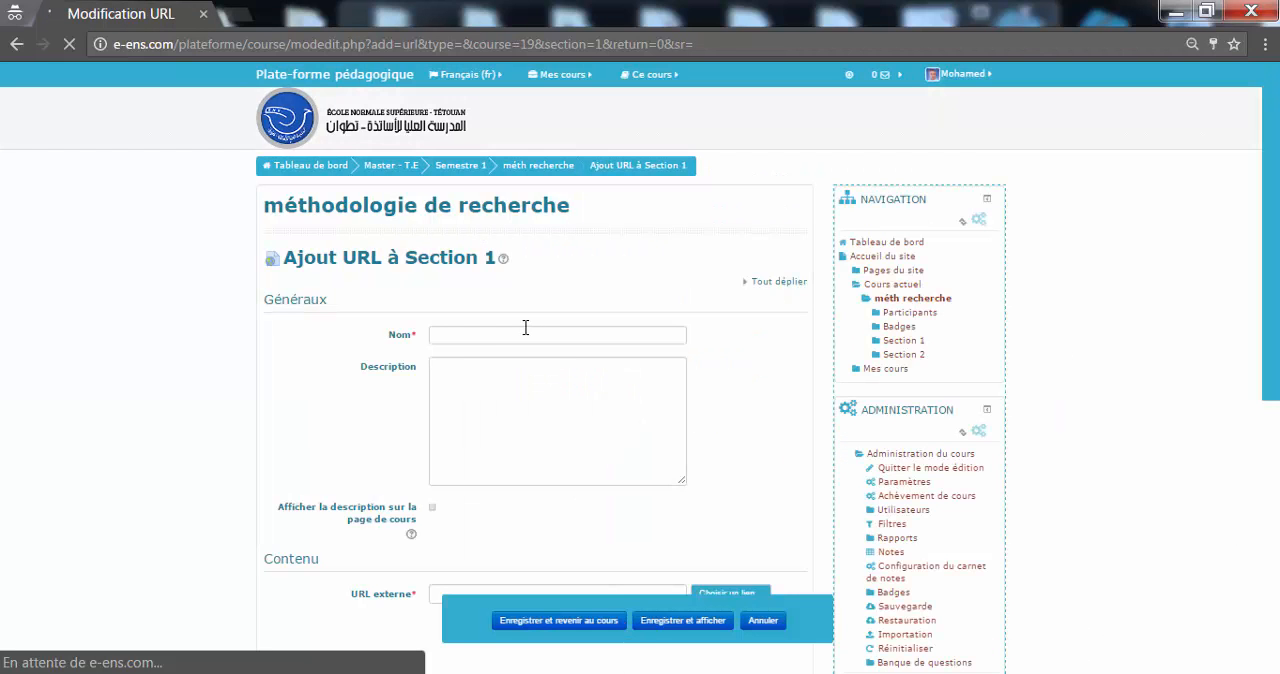
pyautogui.click(526, 330)
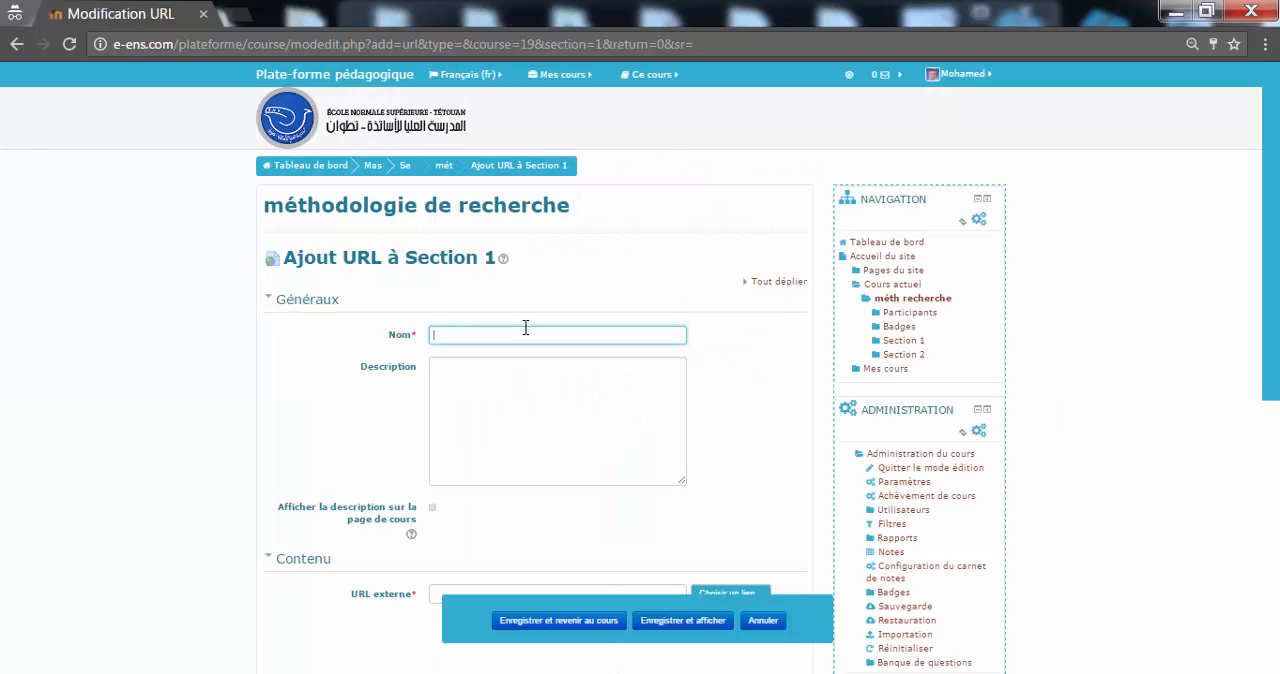
pyautogui.click(528, 353)
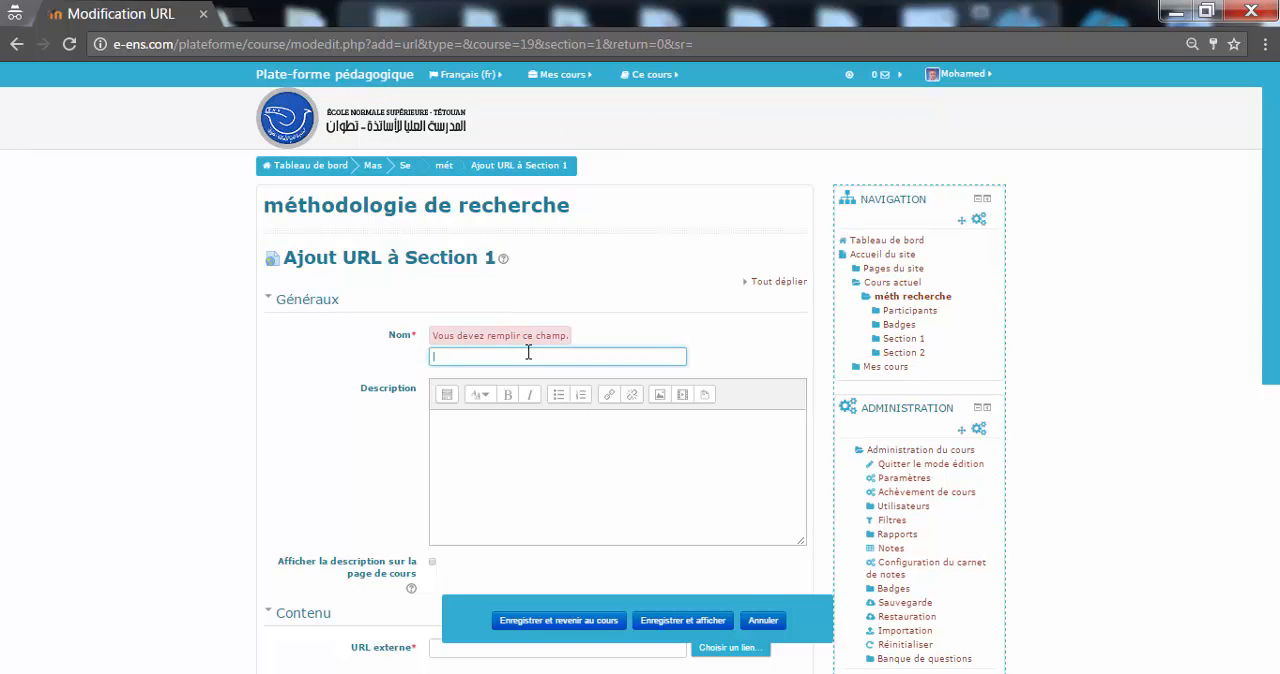
pyautogui.write('Types de recherches')
pyautogui.click(634, 492)
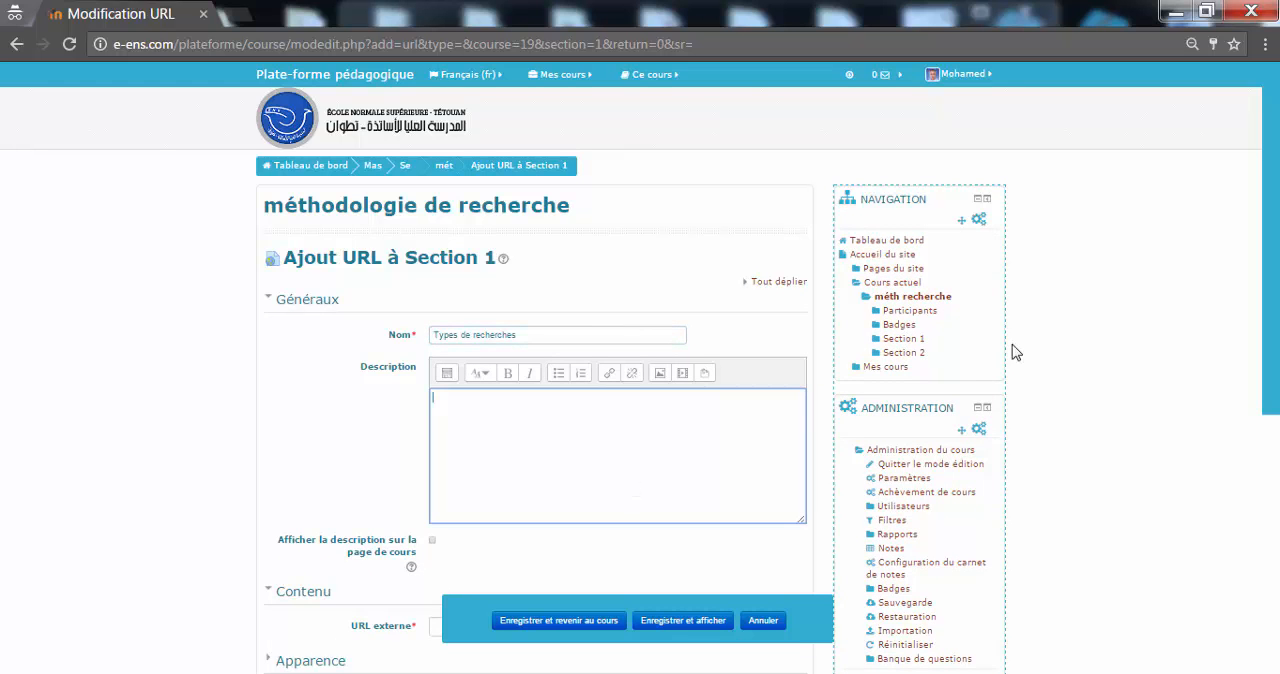
# Step: Restrict the URL's availability with an activity completion condition requiring "Présentez-vous" to be marked as complete
pyautogui.scroll(-2, 1247, 394)
pyautogui.moveTo(1275, 410); pyautogui.dragTo(1271, 508)
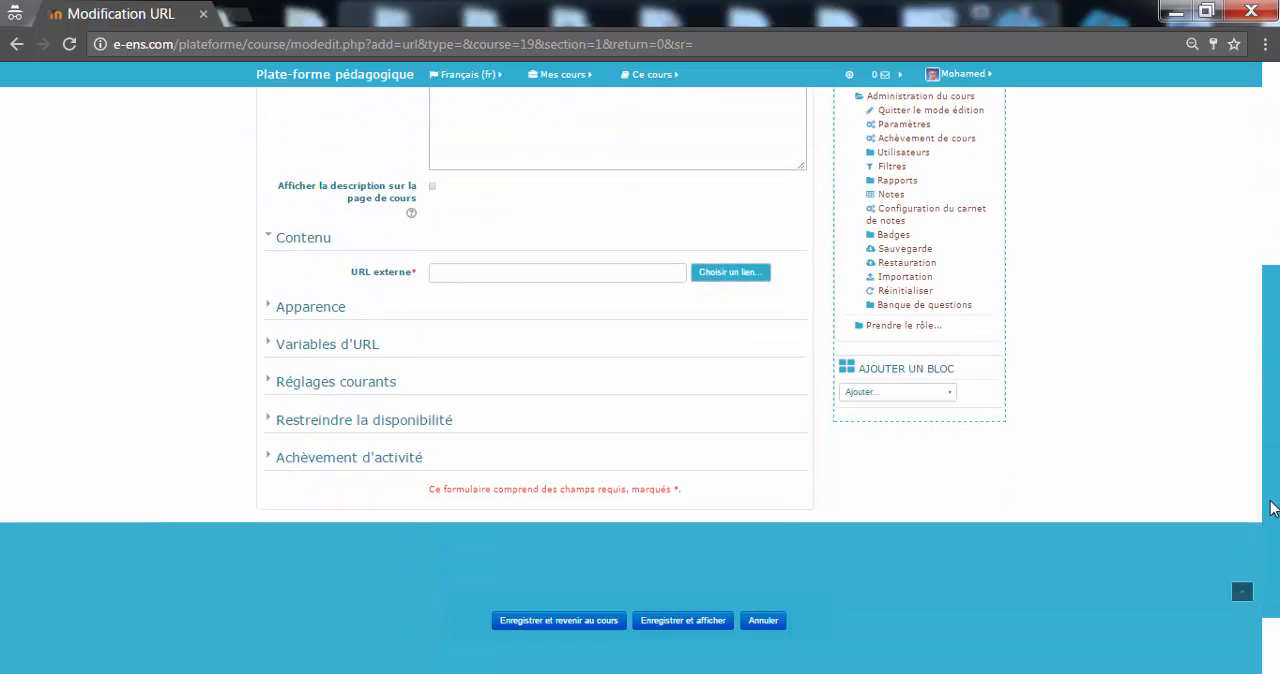
pyautogui.click(410, 412)
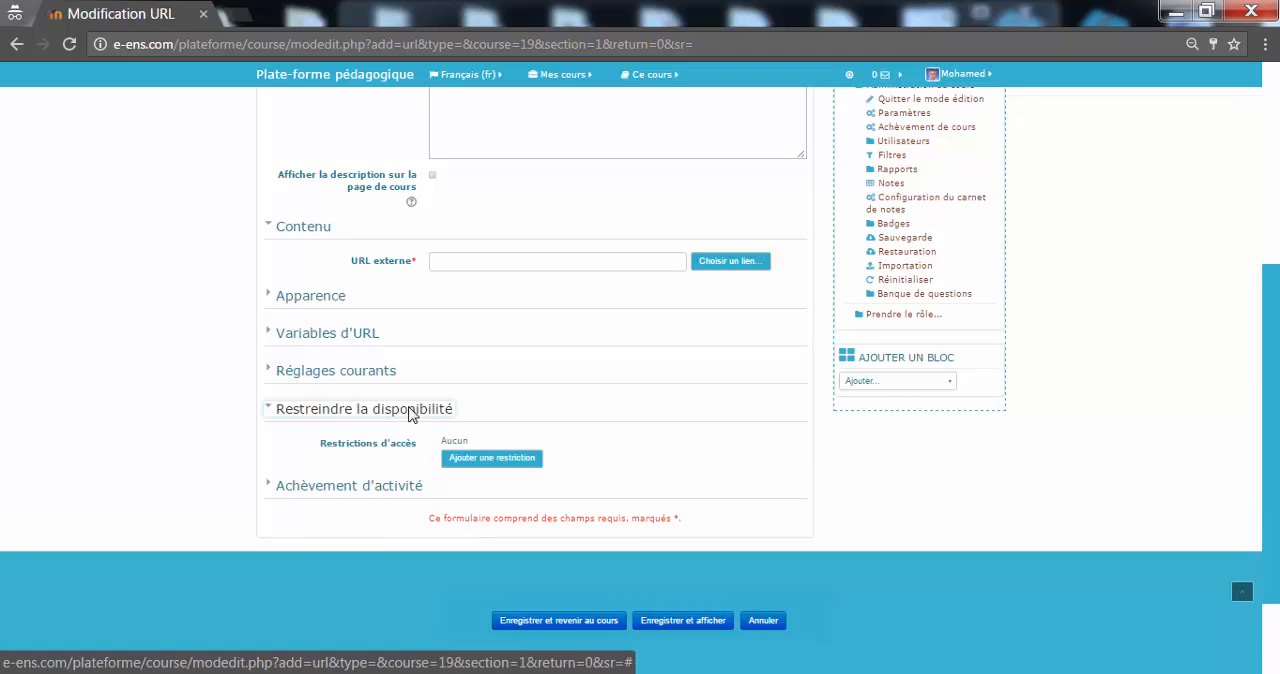
pyautogui.click(483, 459)
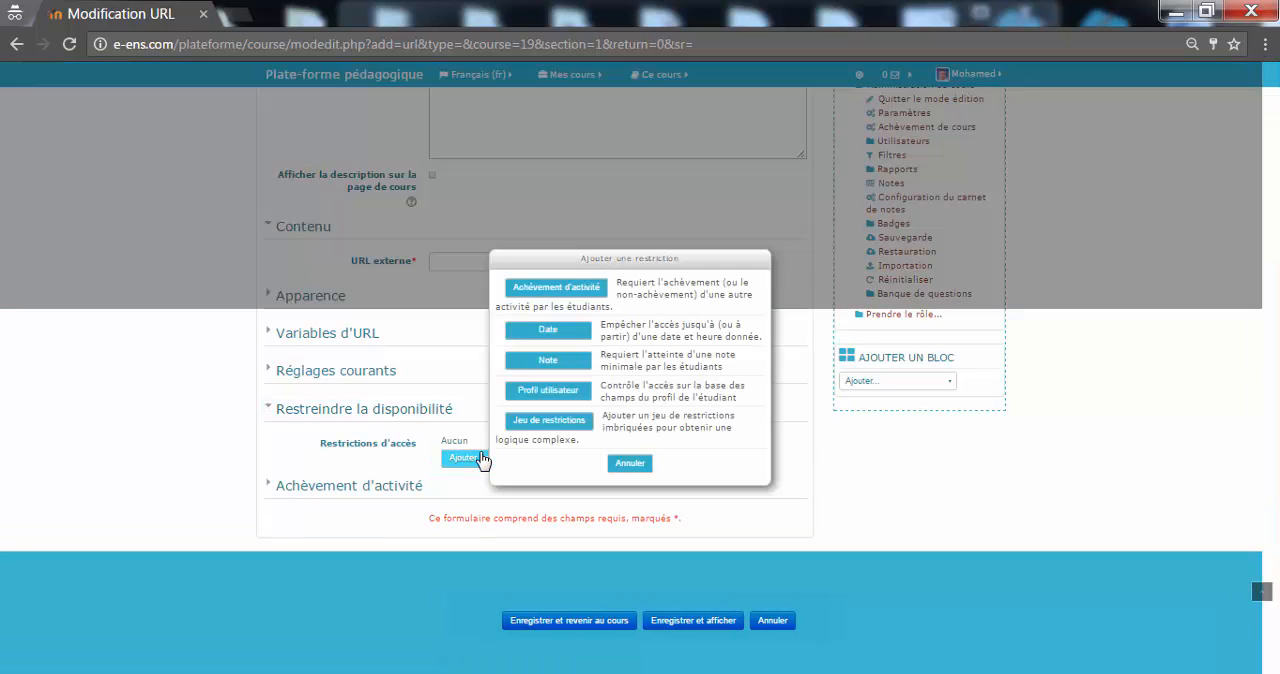
pyautogui.click(568, 290)
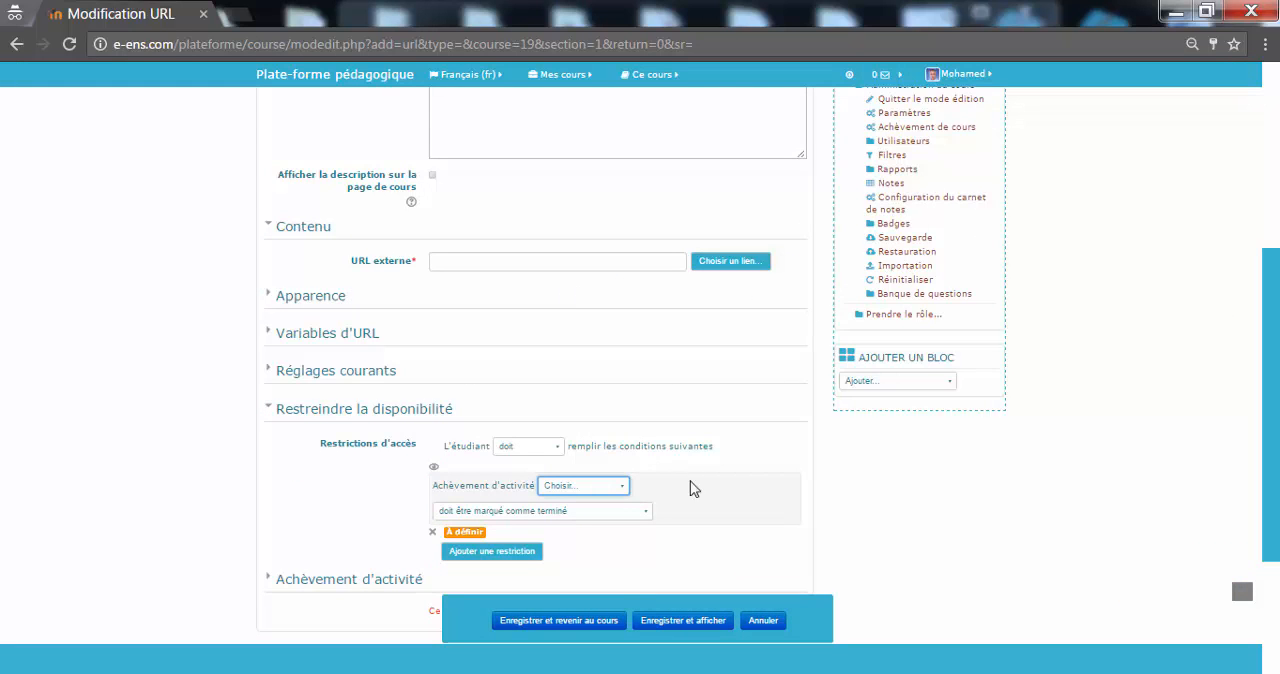
pyautogui.click(620, 489)
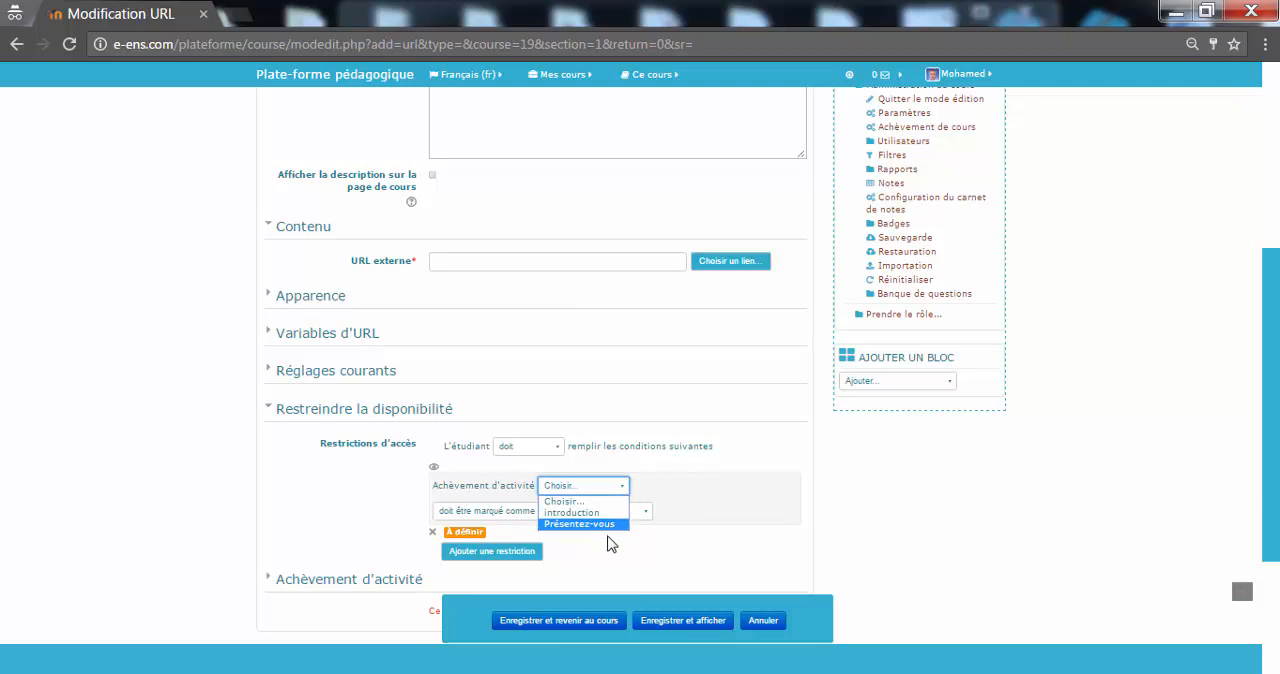
pyautogui.click(584, 524)
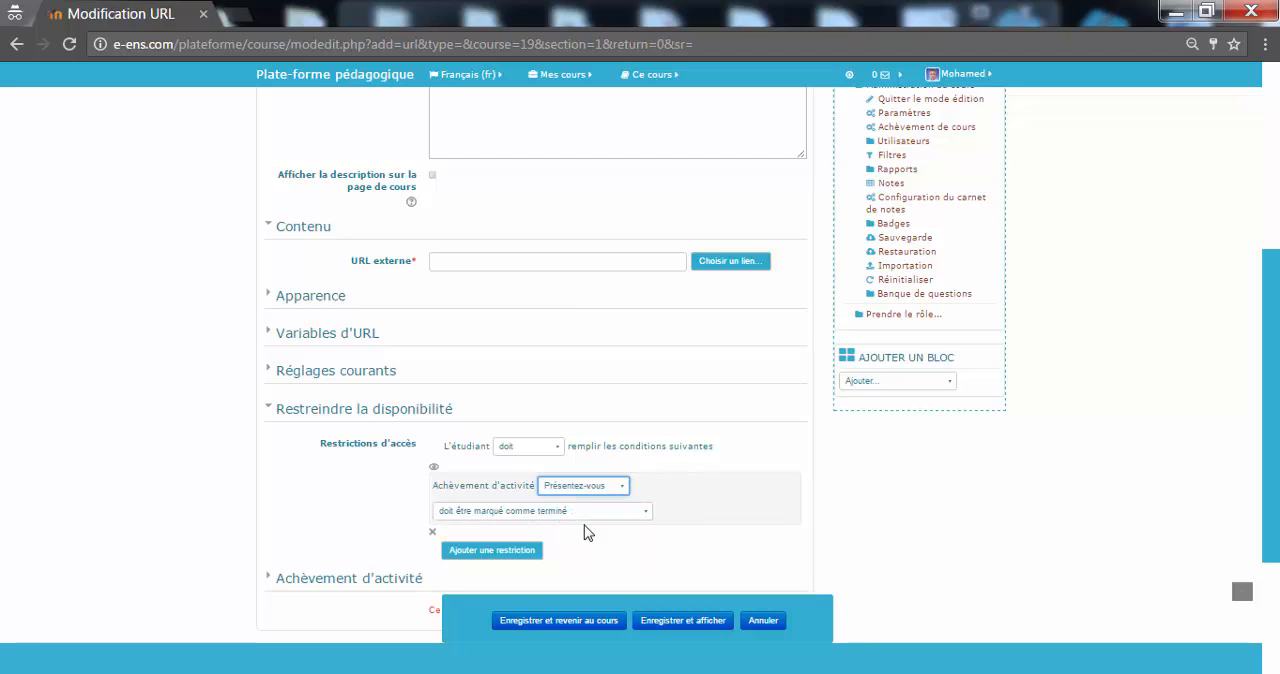
pyautogui.scroll(-2, 1277, 560)
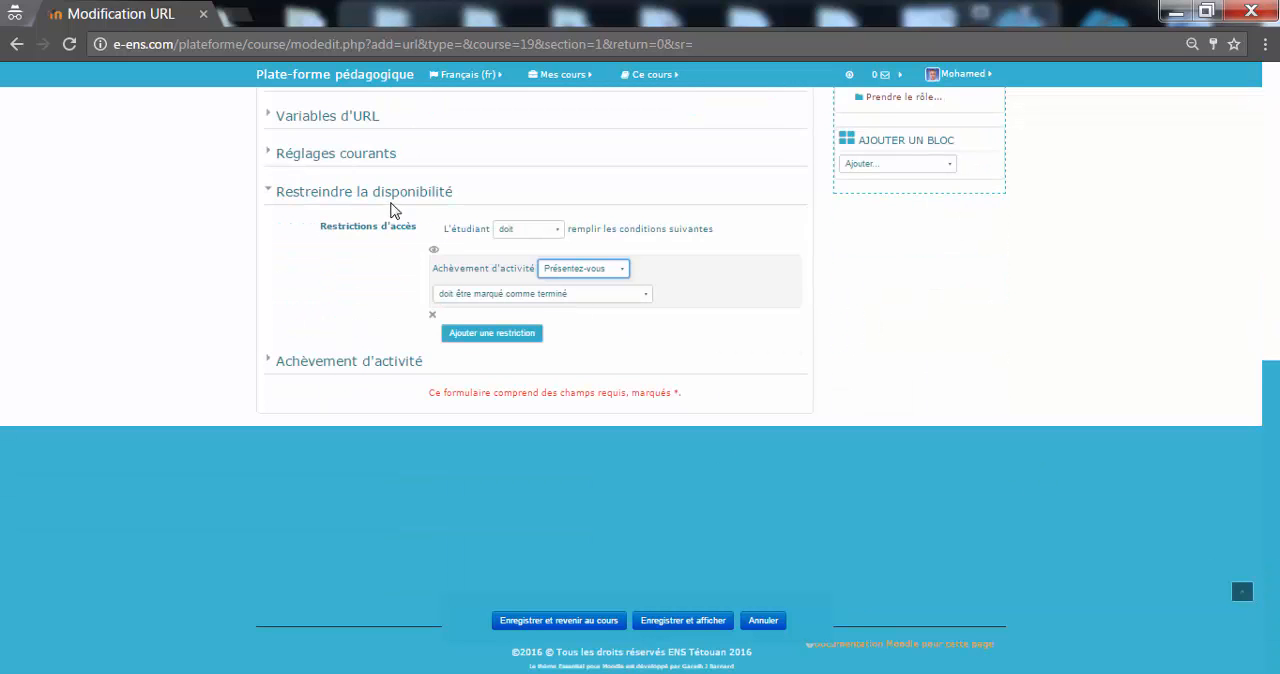
pyautogui.click(386, 196)
pyautogui.click(357, 364)
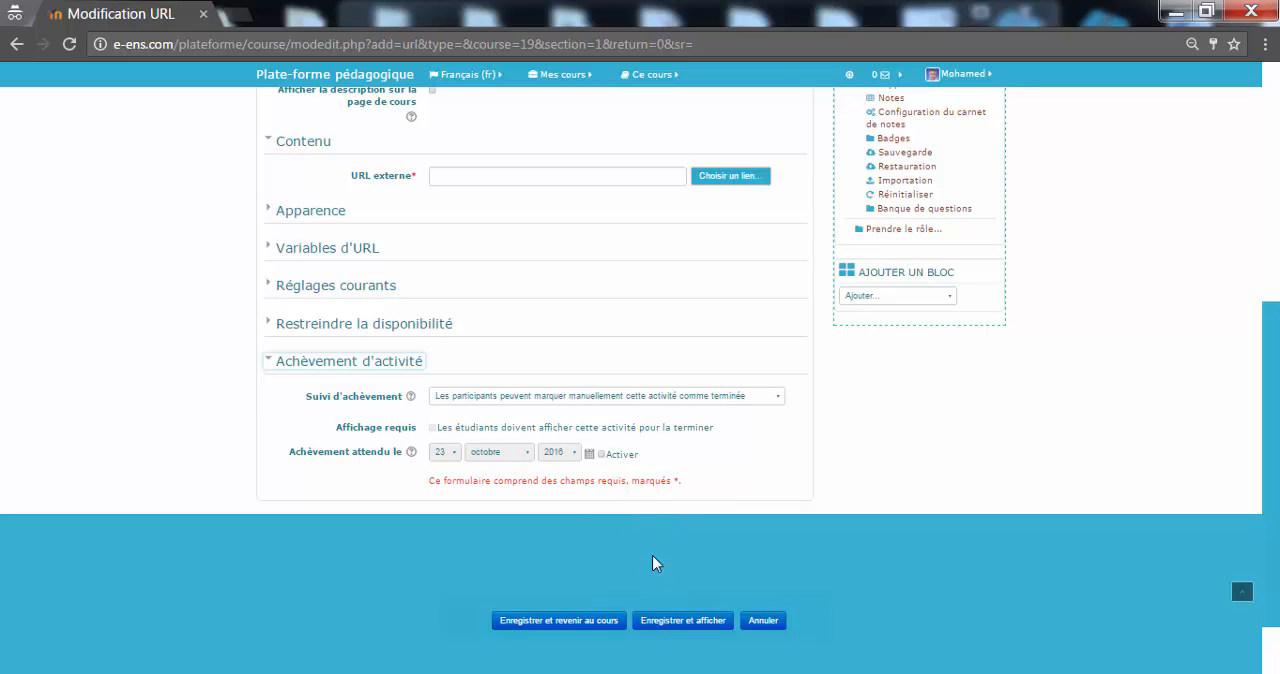
pyautogui.click(568, 621)
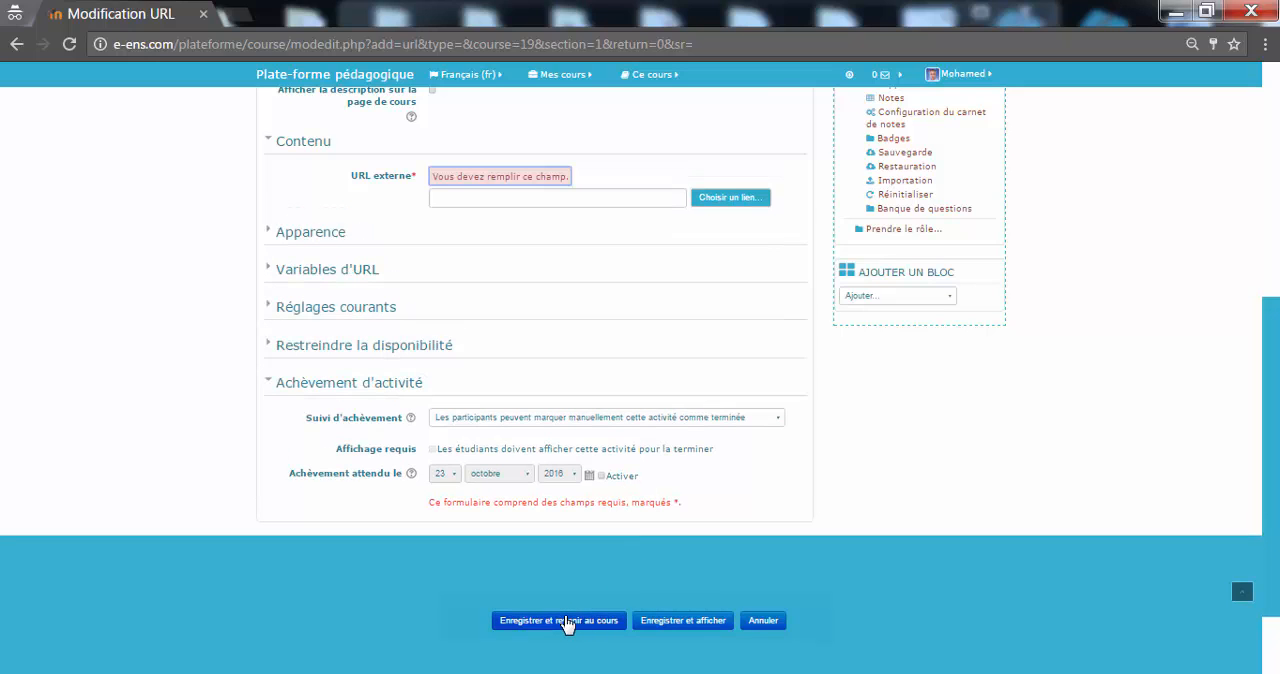
pyautogui.click(655, 196)
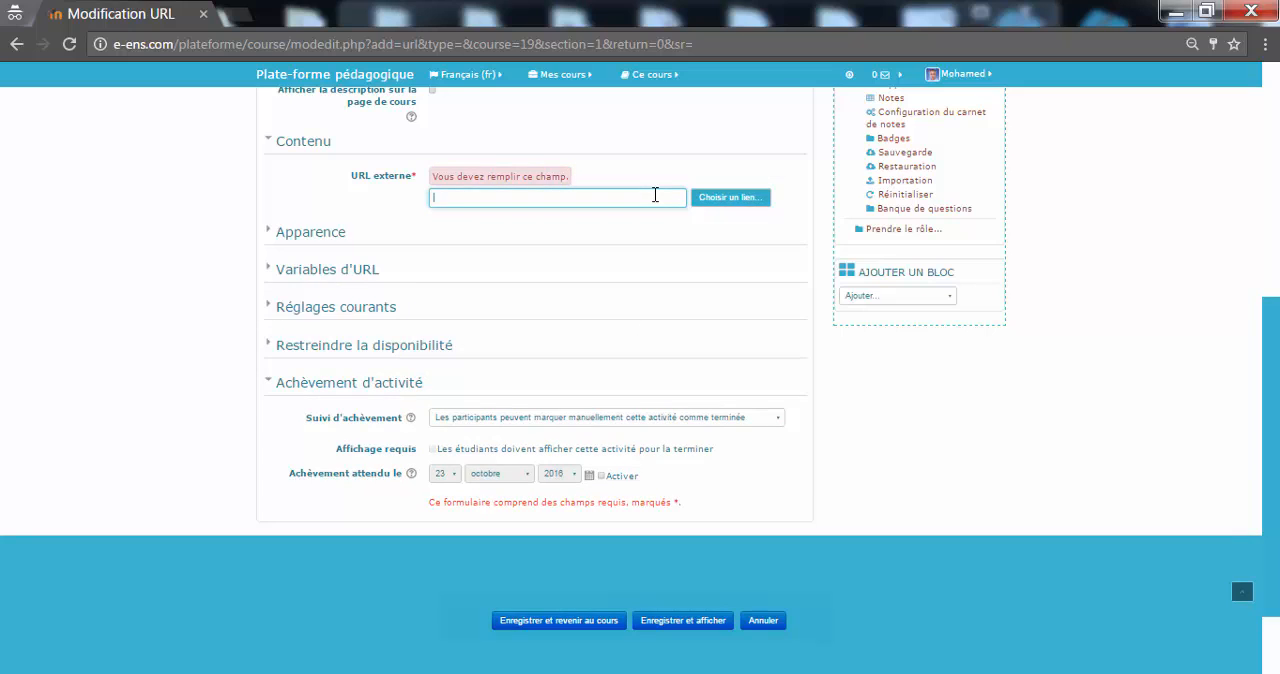
pyautogui.write('https://www.youtube.com/watch?v=DS-vEWI69tM')
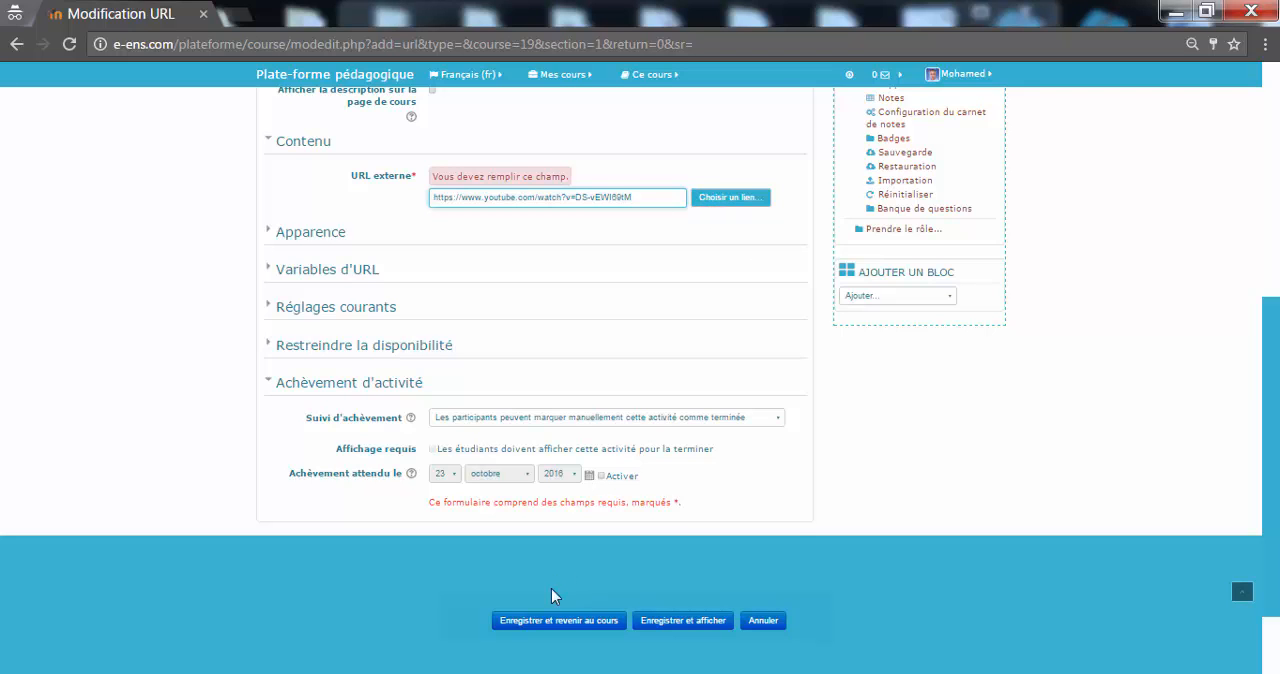
pyautogui.click(543, 622)
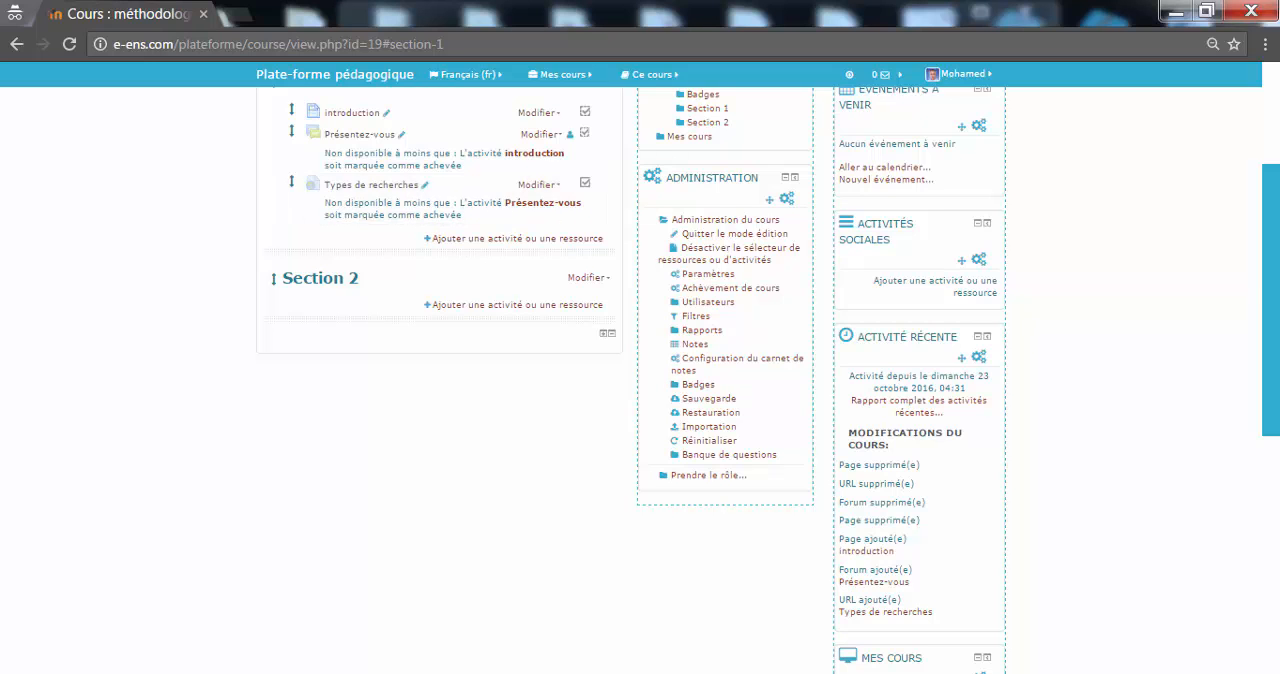
# Step: Switch to the student role to preview the course with its access restrictions applied
pyautogui.scroll(2, 1257, 265)
pyautogui.scroll(1, 1262, 240)
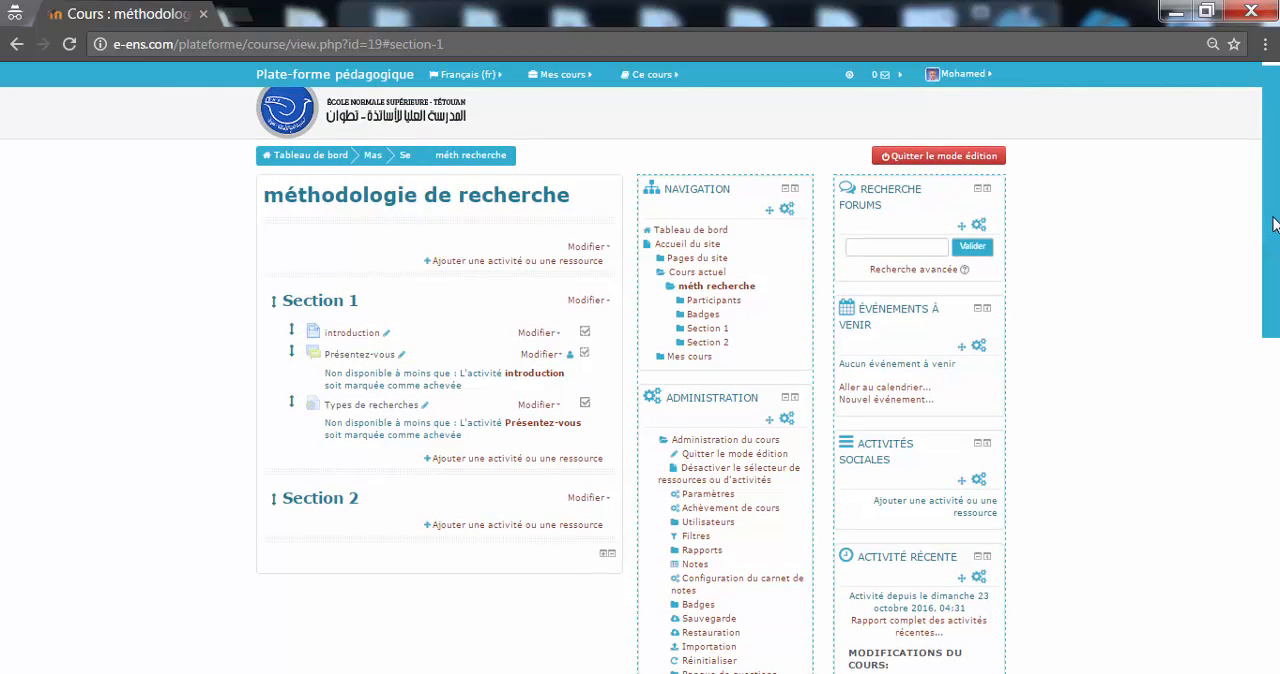
pyautogui.scroll(-2, 1275, 223)
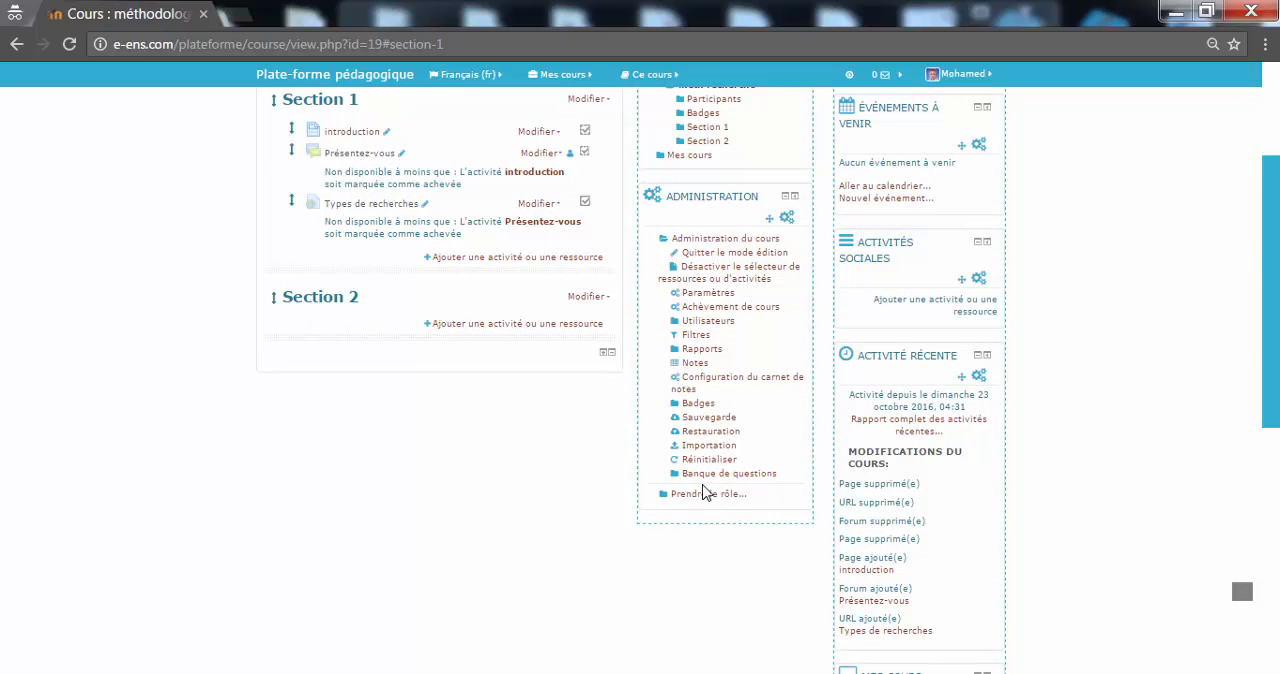
pyautogui.click(706, 494)
pyautogui.click(704, 526)
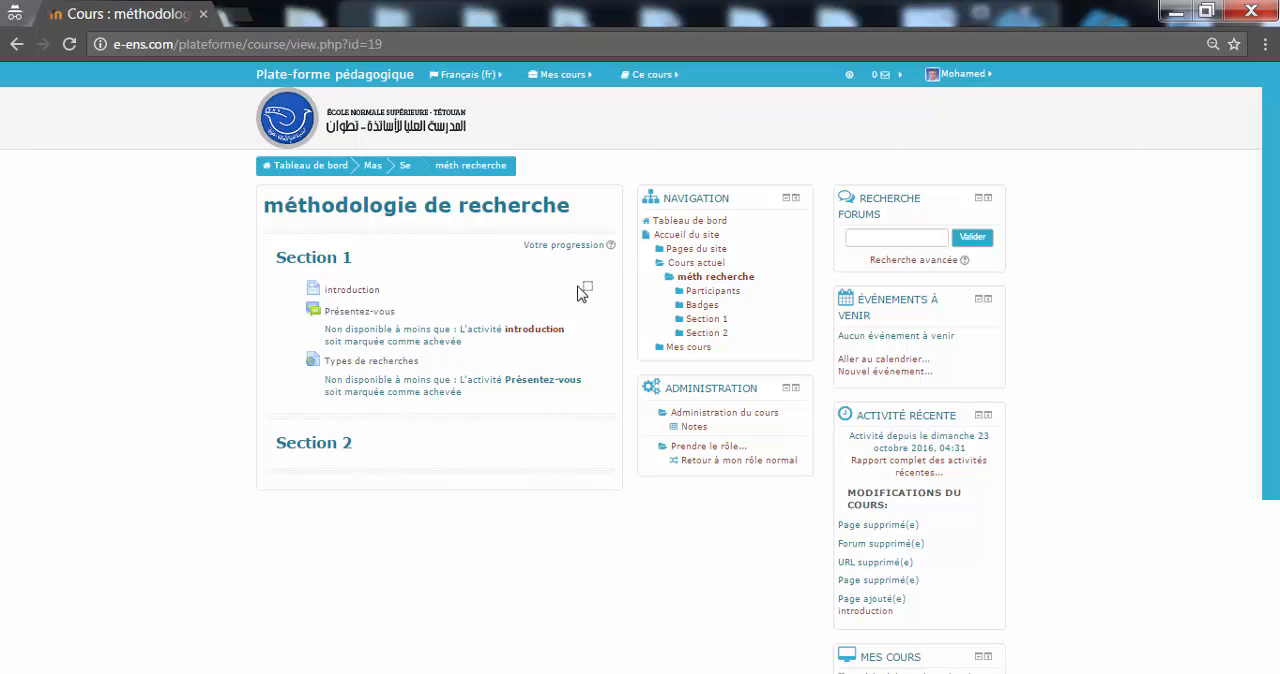
# Step: Fulfil the "introduction" page's viewing requirement as a student and return to Section 1
pyautogui.click(358, 292)
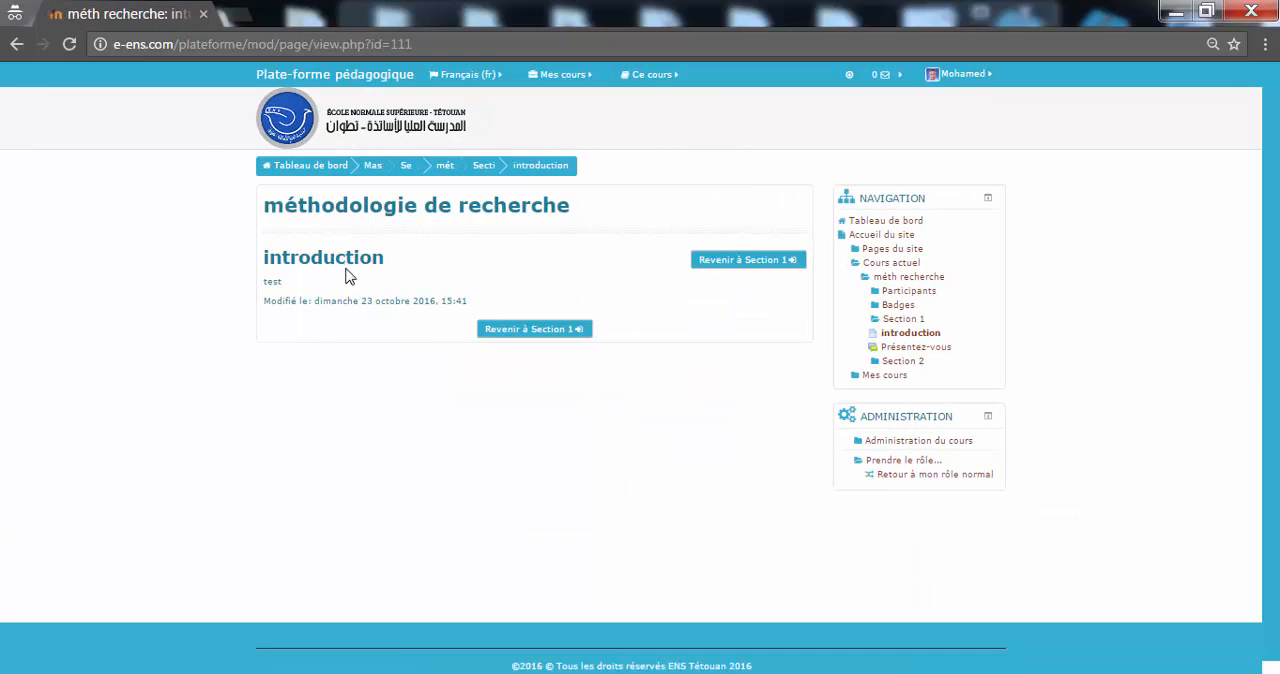
pyautogui.moveTo(284, 282); pyautogui.dragTo(261, 281)
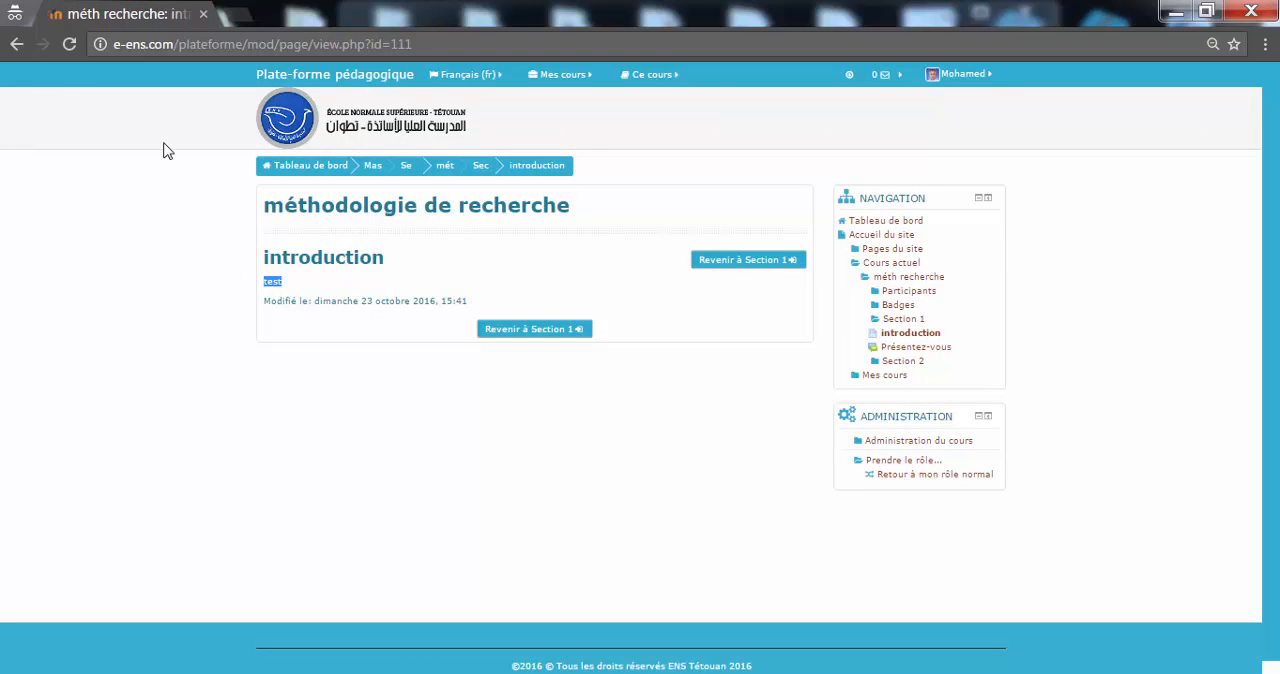
pyautogui.click(15, 48)
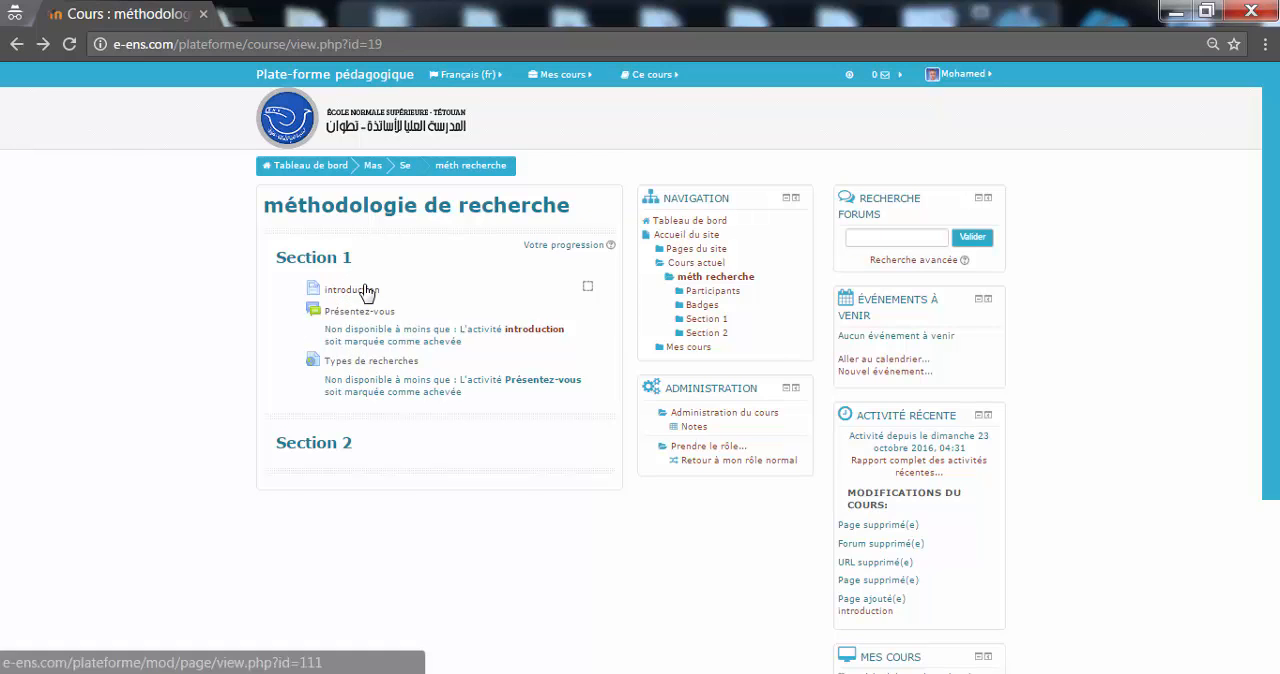
pyautogui.click(366, 290)
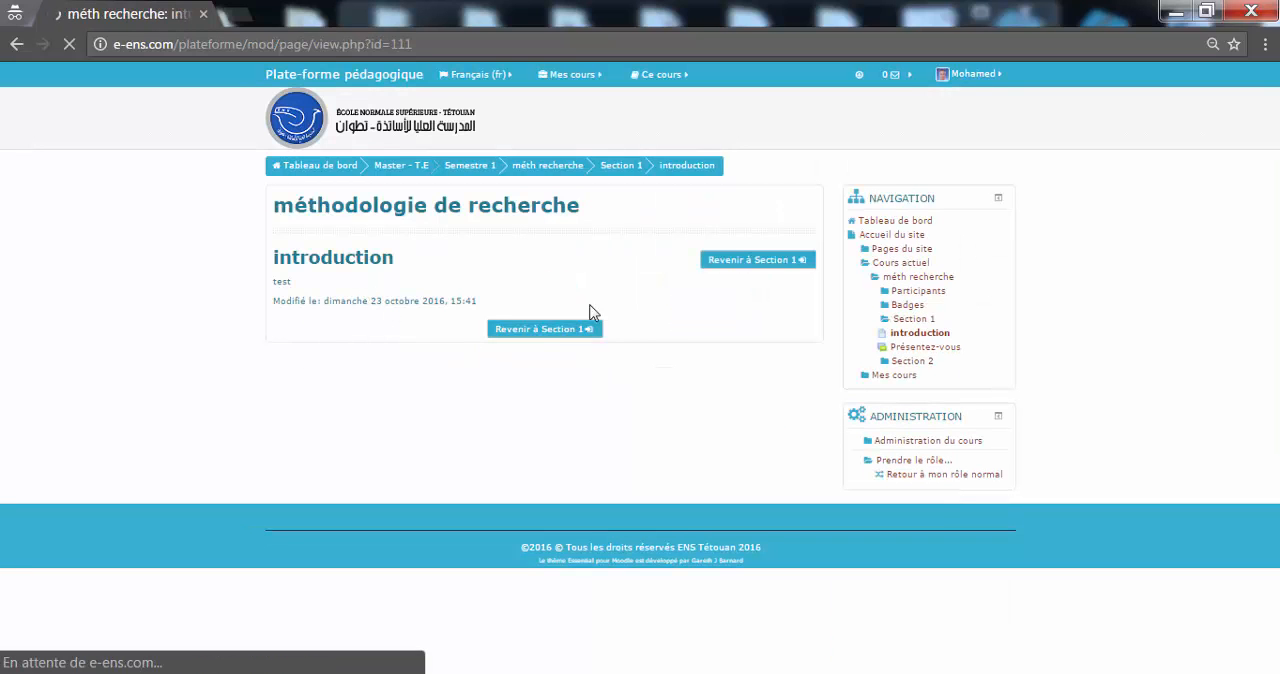
pyautogui.click(535, 330)
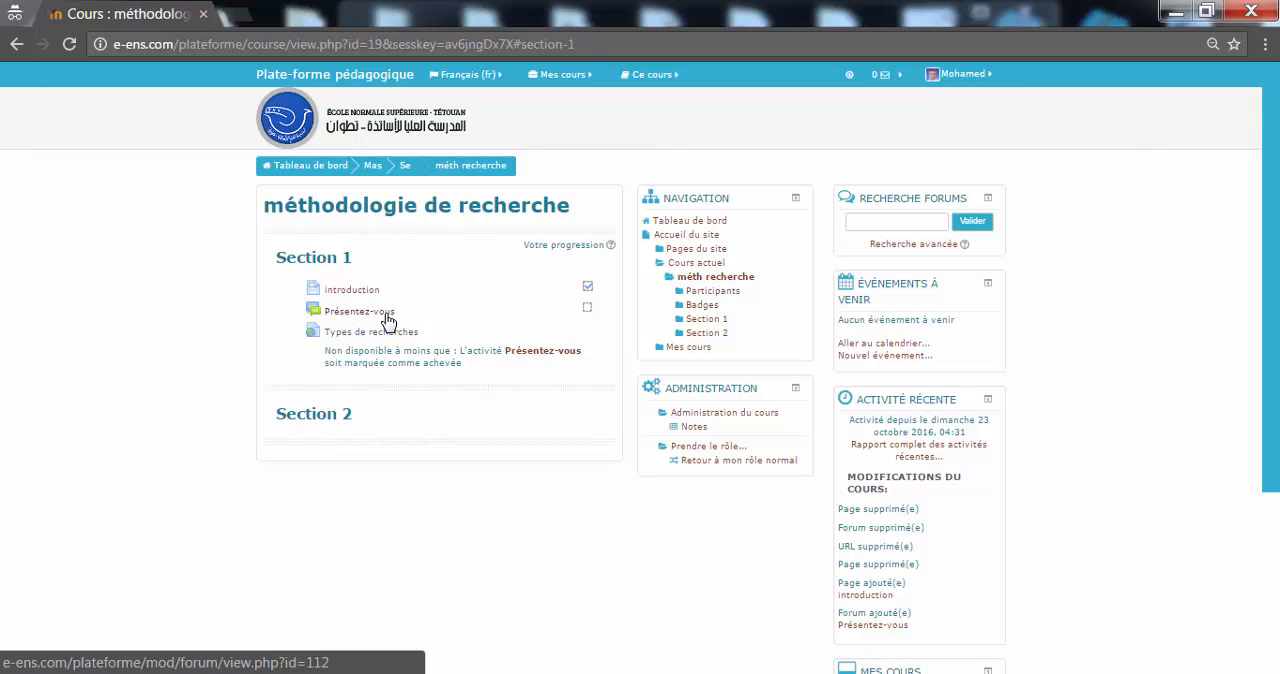
# Step: Draft a new discussion in the "Présentez-vous" forum with subject "question" and message "comment faire une bonne recherche?"
pyautogui.click(366, 314)
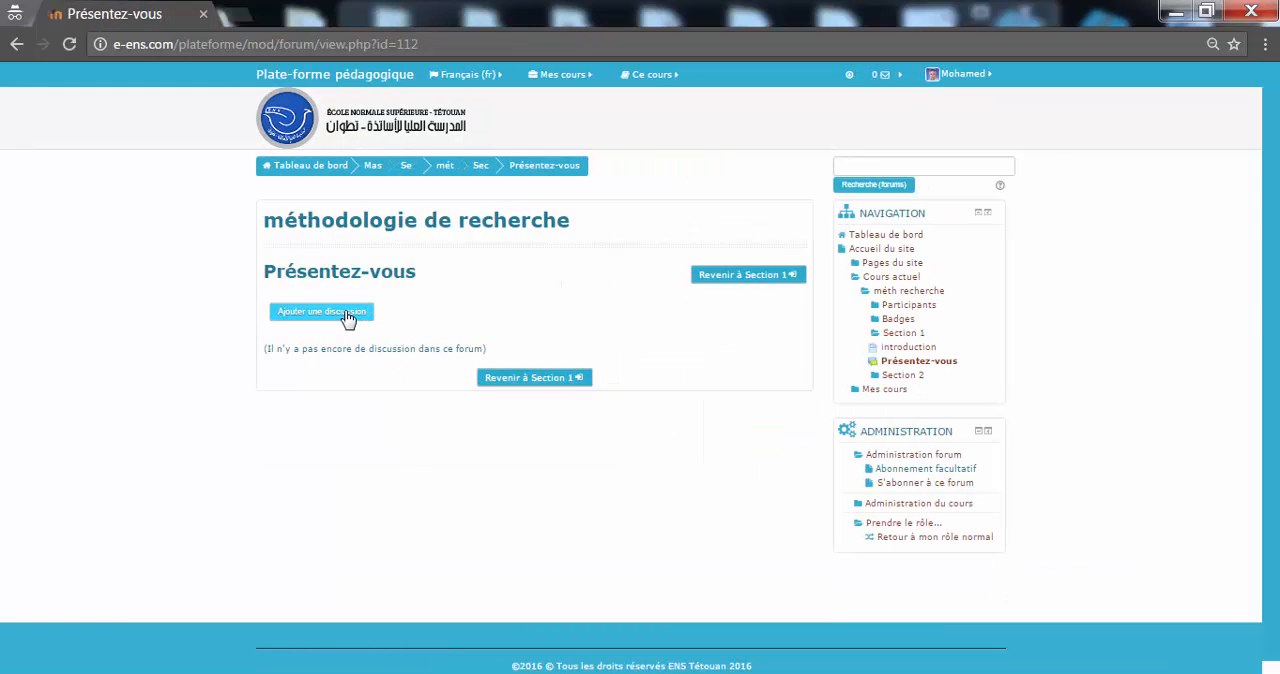
pyautogui.click(372, 313)
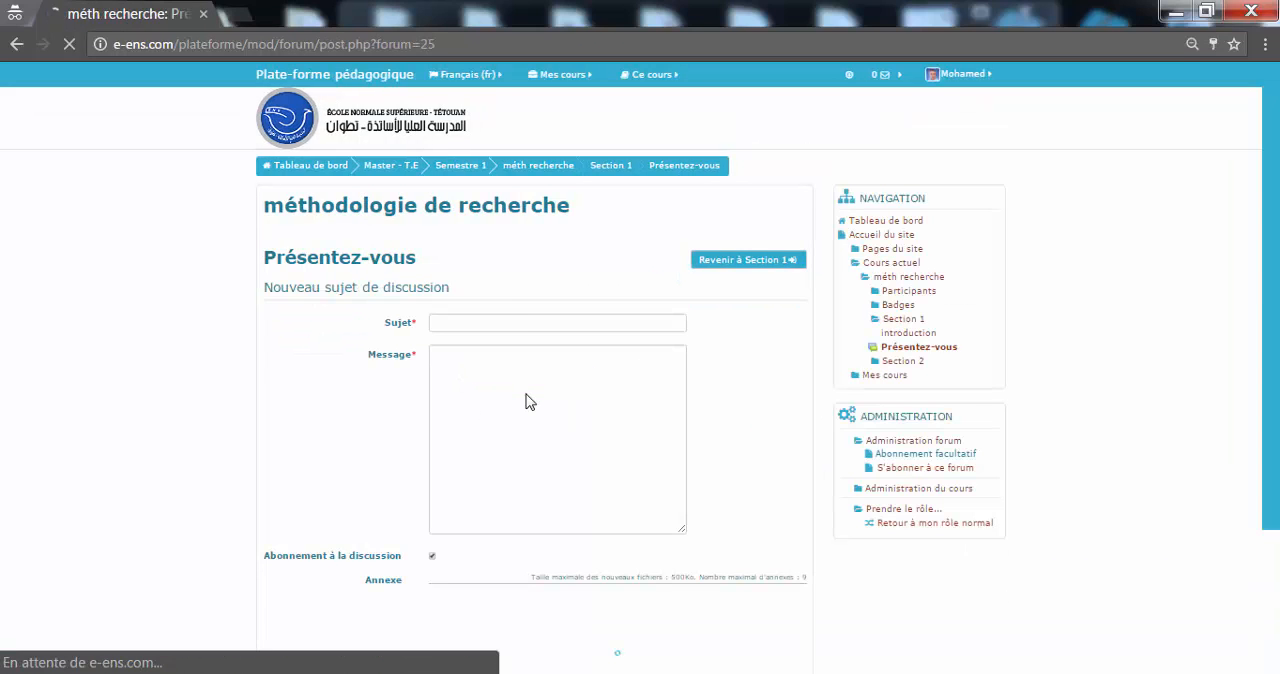
pyautogui.click(513, 320)
pyautogui.write('que')
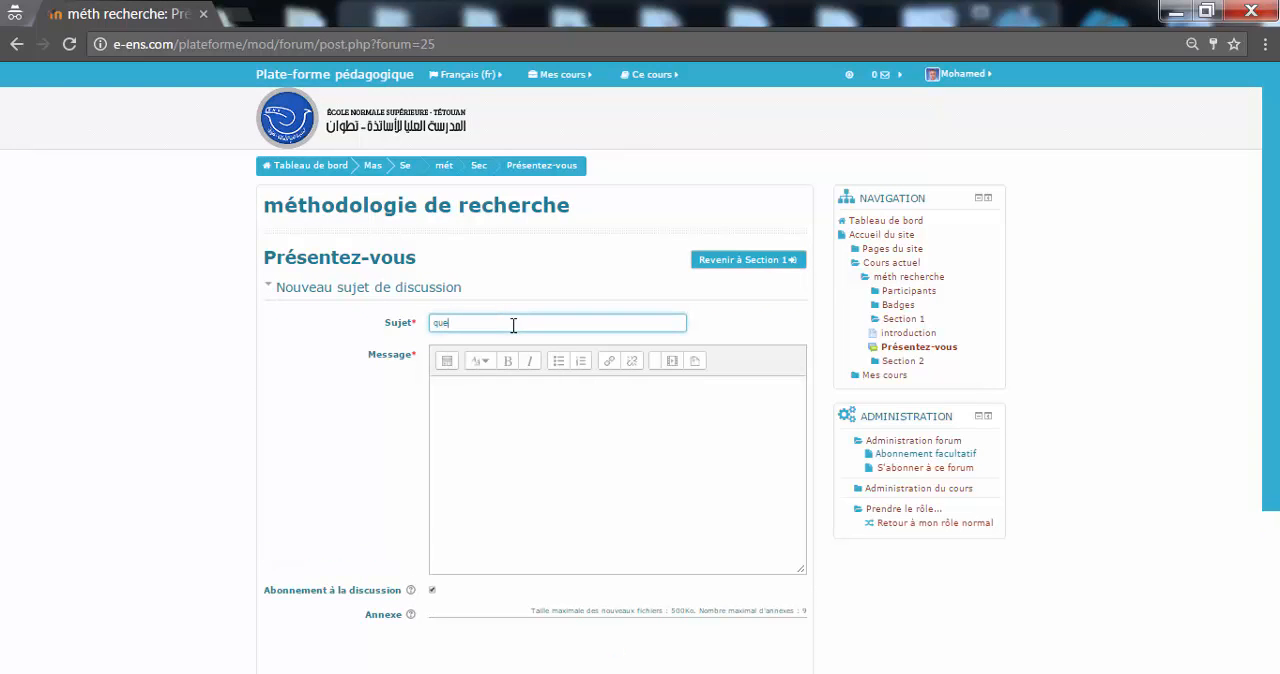
pyautogui.write('stion')
pyautogui.click(527, 410)
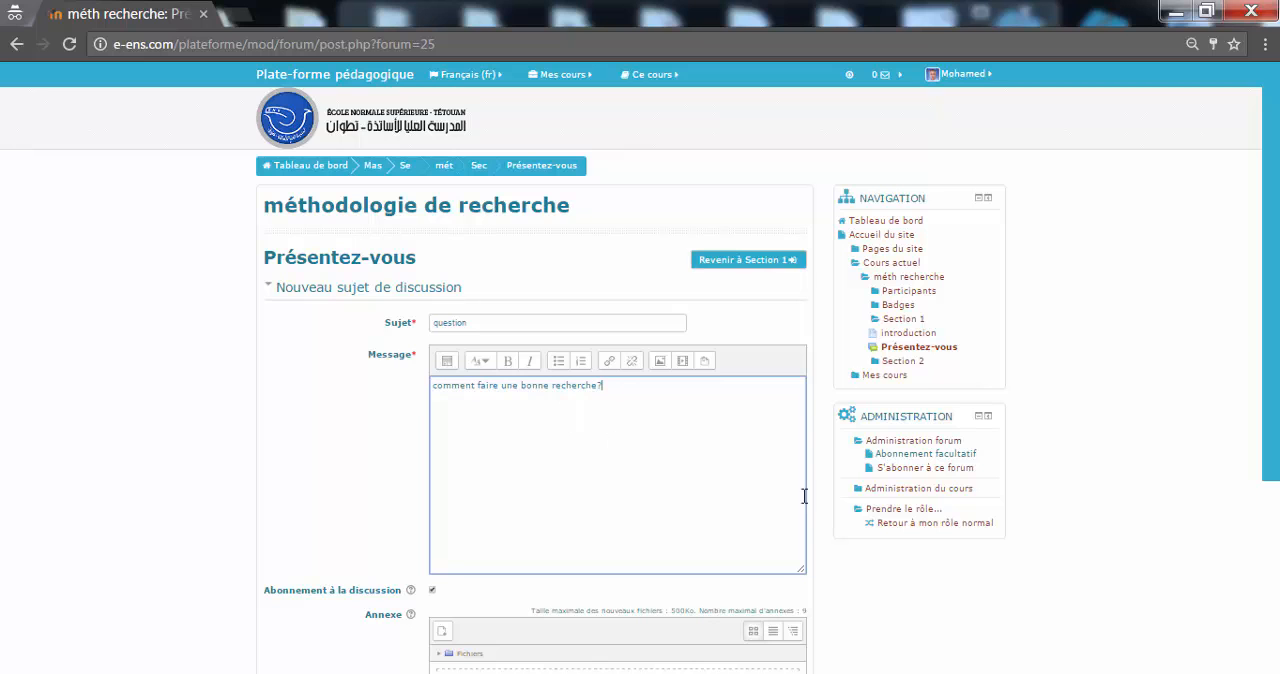
# Step: Submit the forum discussion and return to Section 1 to check the completion status of its activities
pyautogui.scroll(-2, 1110, 505)
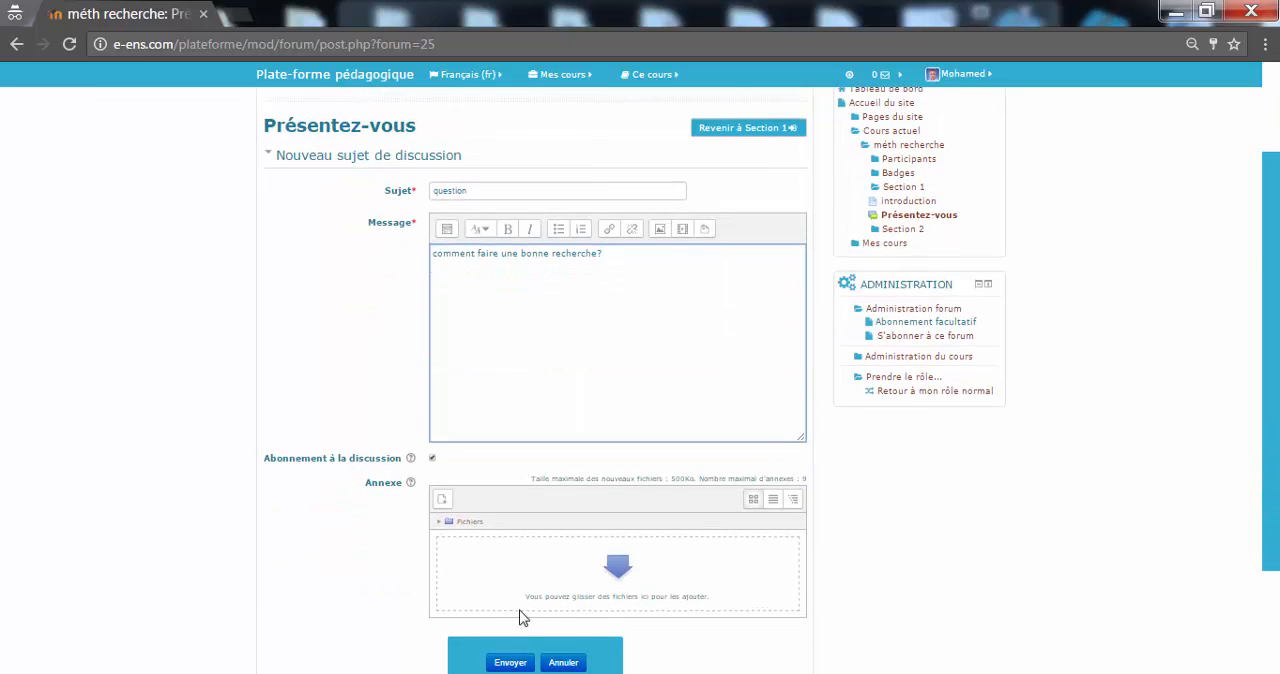
pyautogui.click(510, 663)
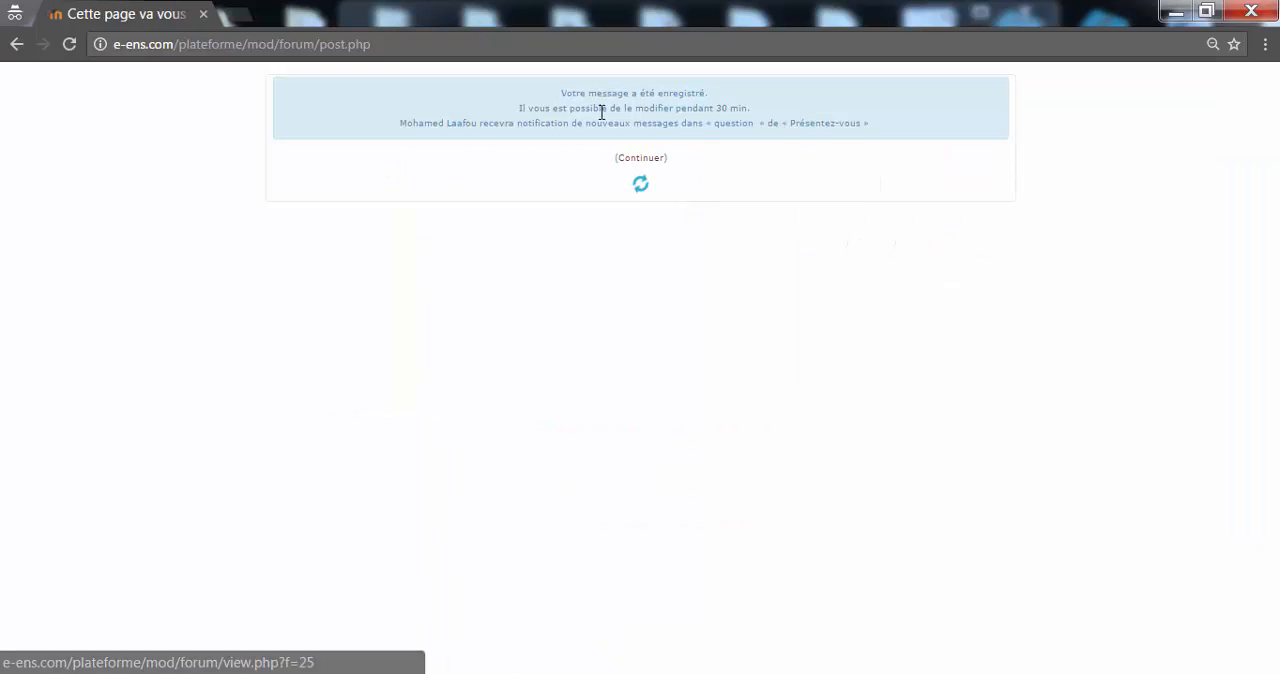
pyautogui.click(656, 164)
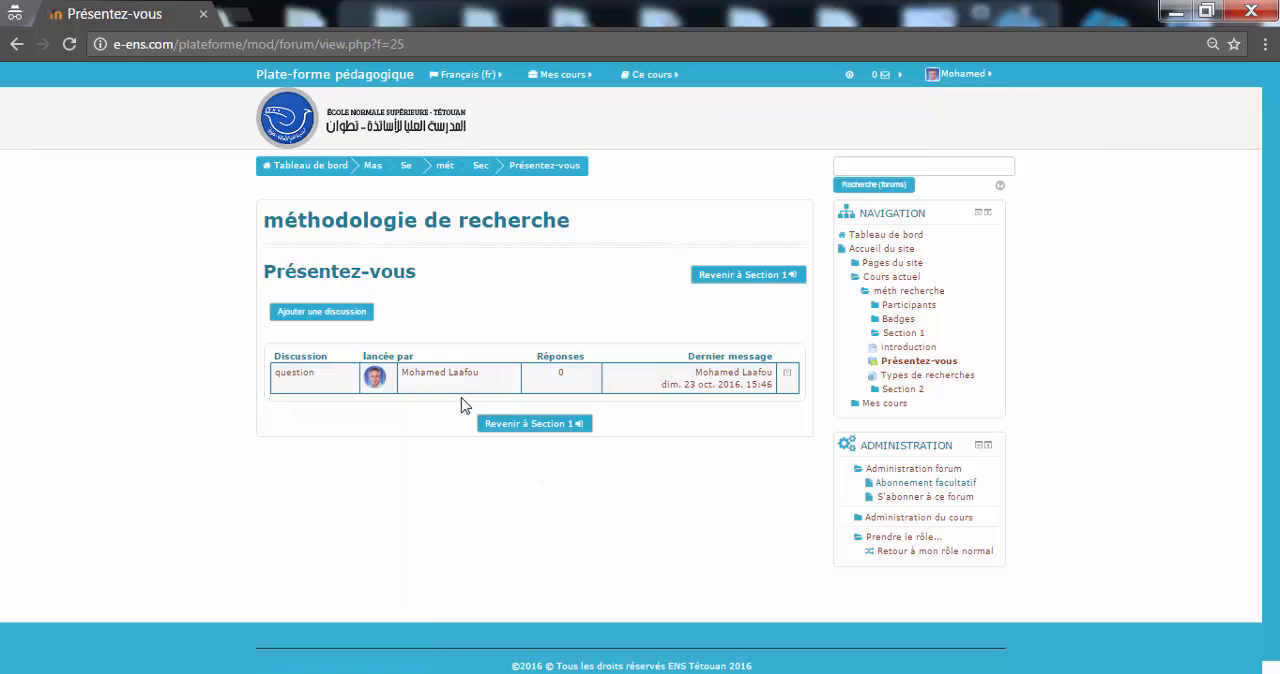
pyautogui.click(539, 432)
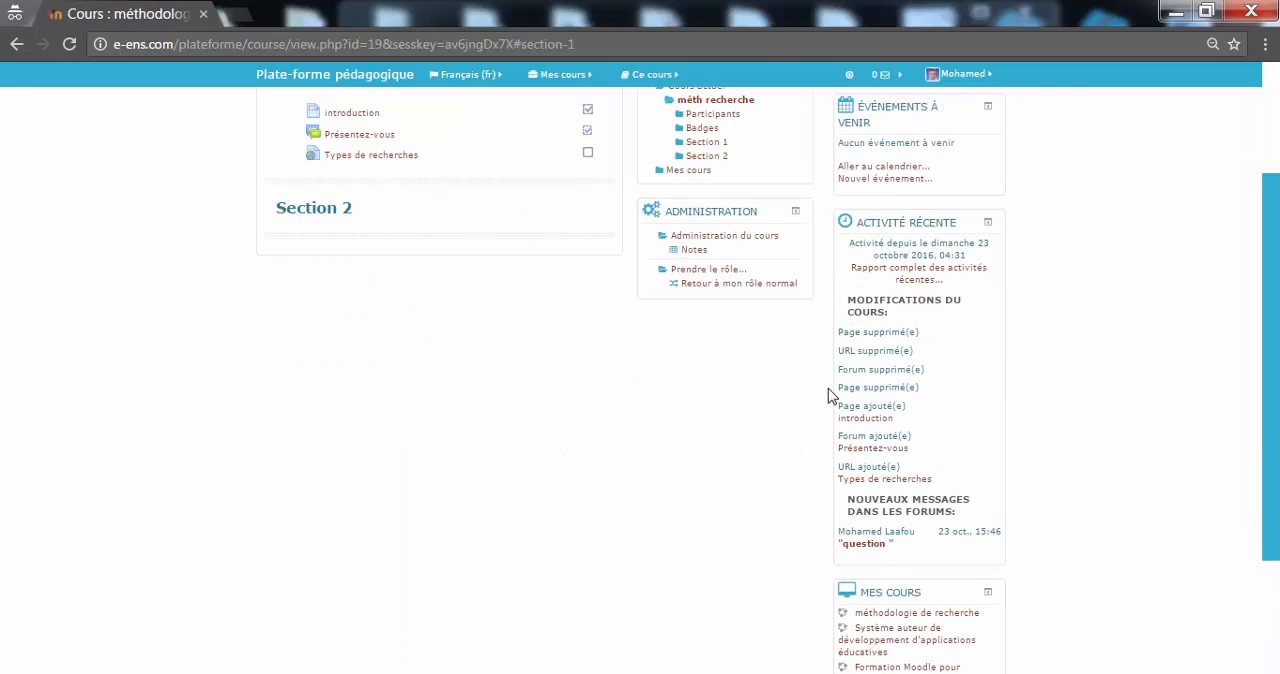
pyautogui.scroll(2, 1262, 300)
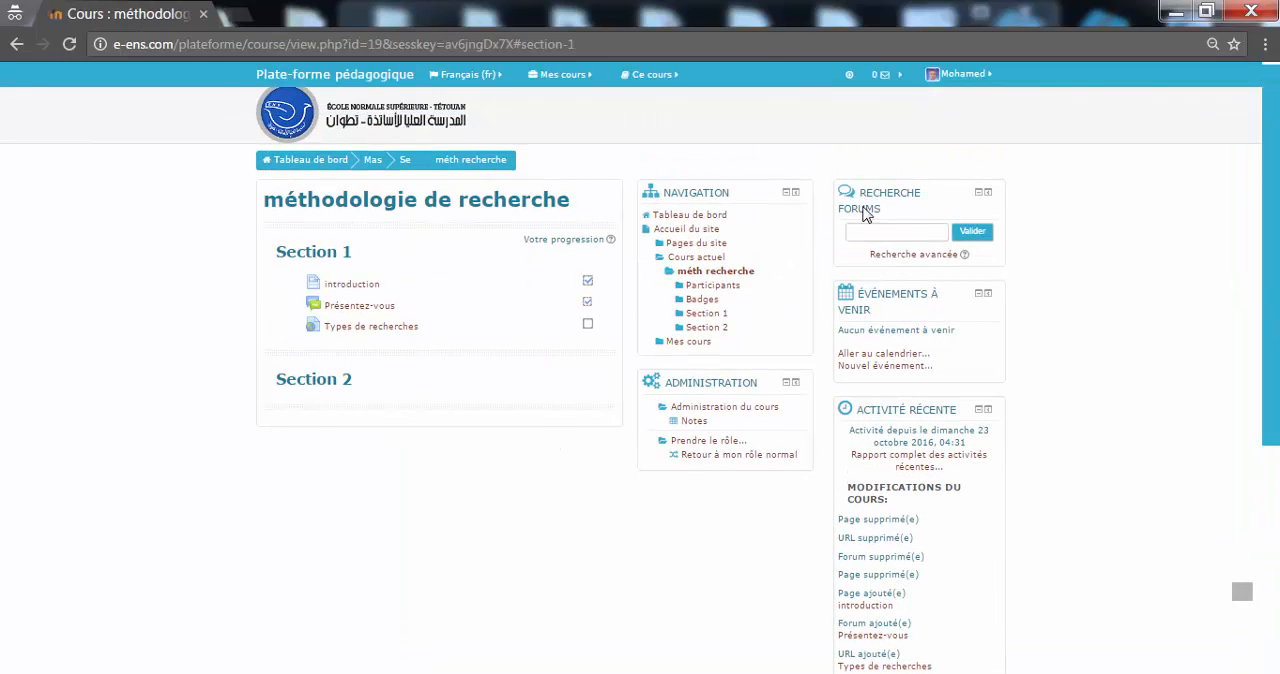
# Step: Open the "Types de recherches" resource in a new browser tab and switch to it to view the YouTube video
pyautogui.rightClick(367, 329)
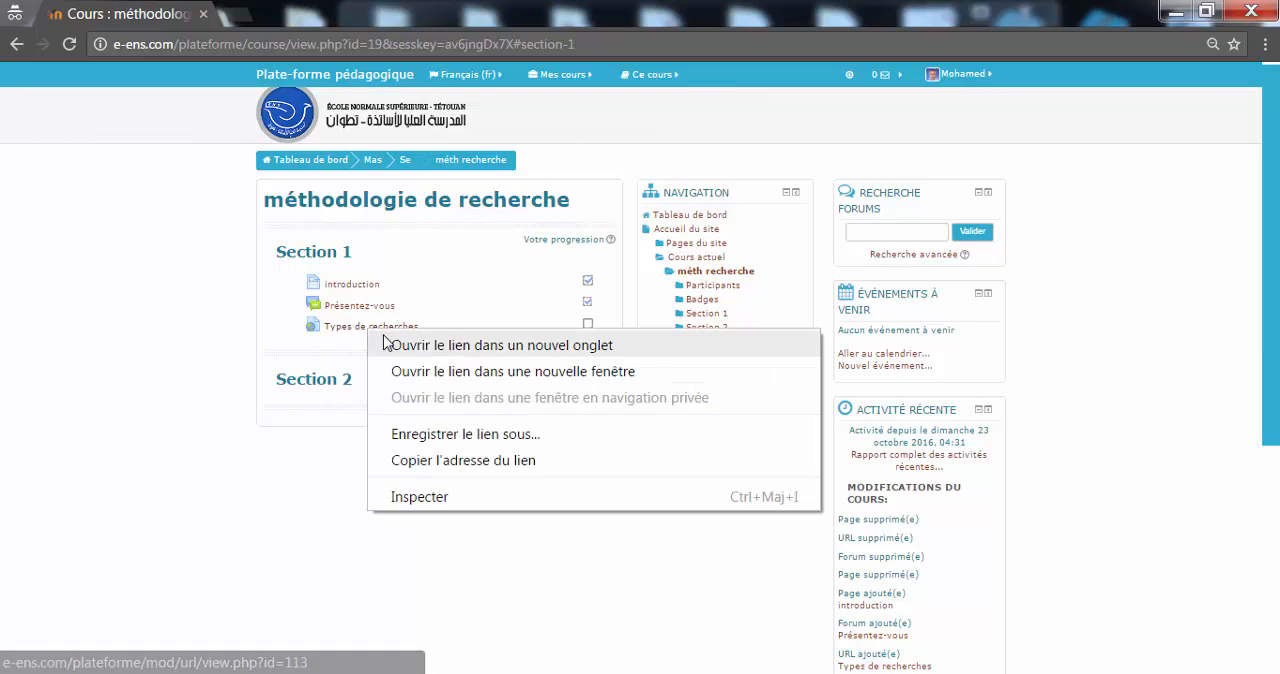
pyautogui.click(385, 345)
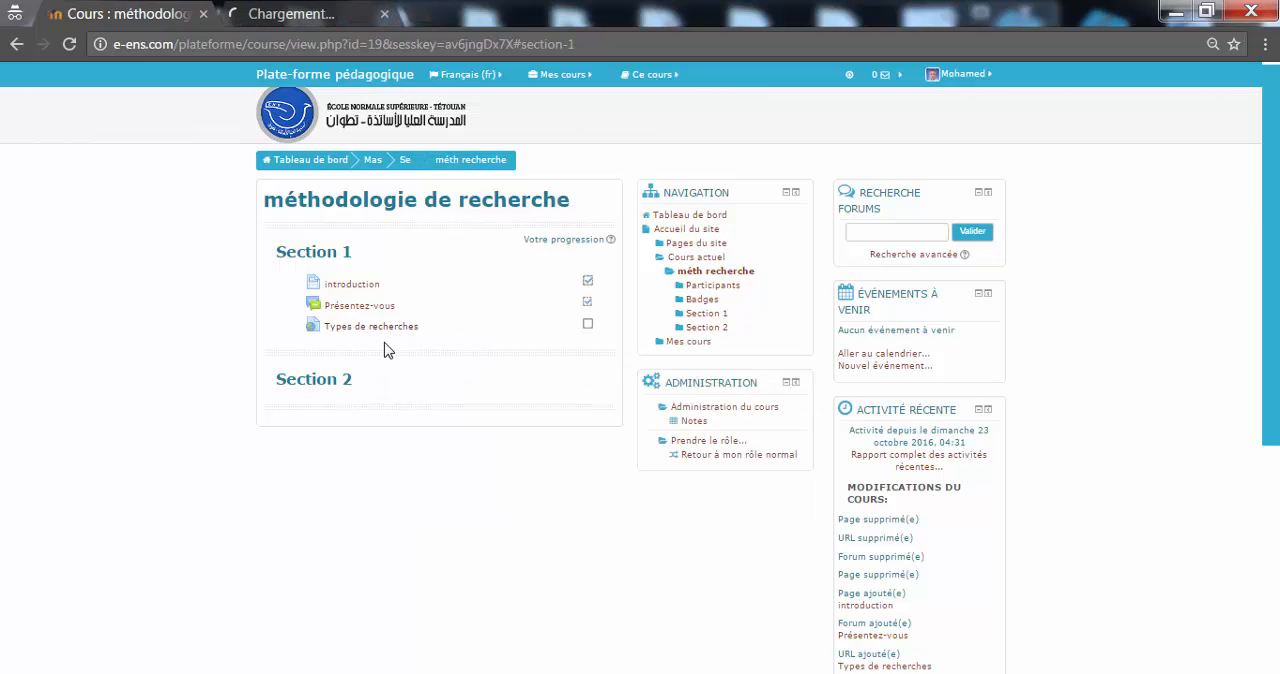
pyautogui.click(300, 10)
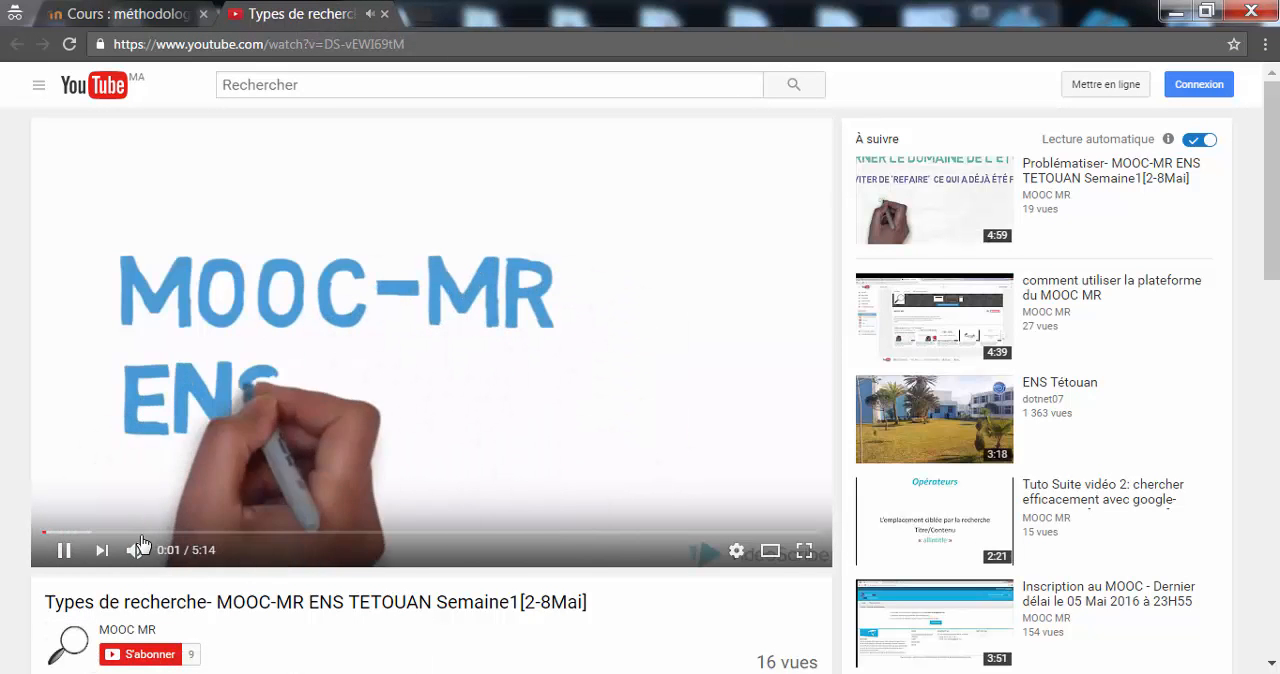
# Step: Lower the volume of the YouTube video and pause it, returning to the course page
pyautogui.moveTo(137, 552)
pyautogui.moveTo(172, 556); pyautogui.dragTo(160, 556)
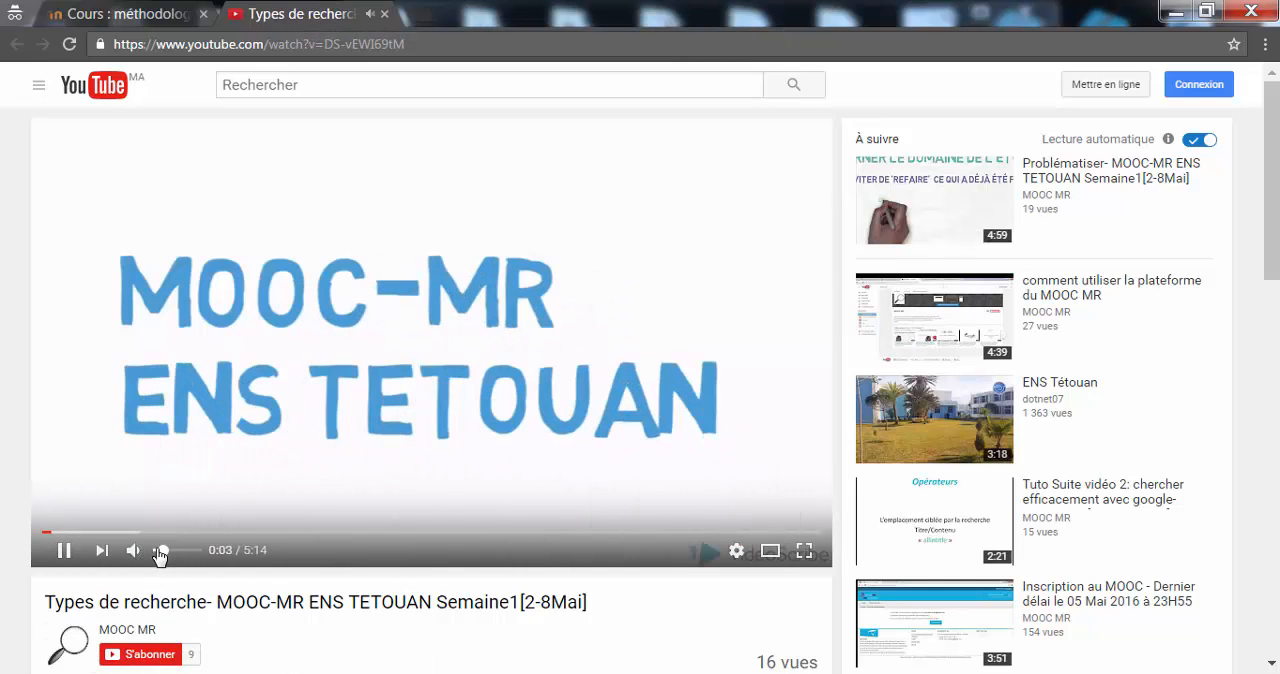
pyautogui.click(214, 323)
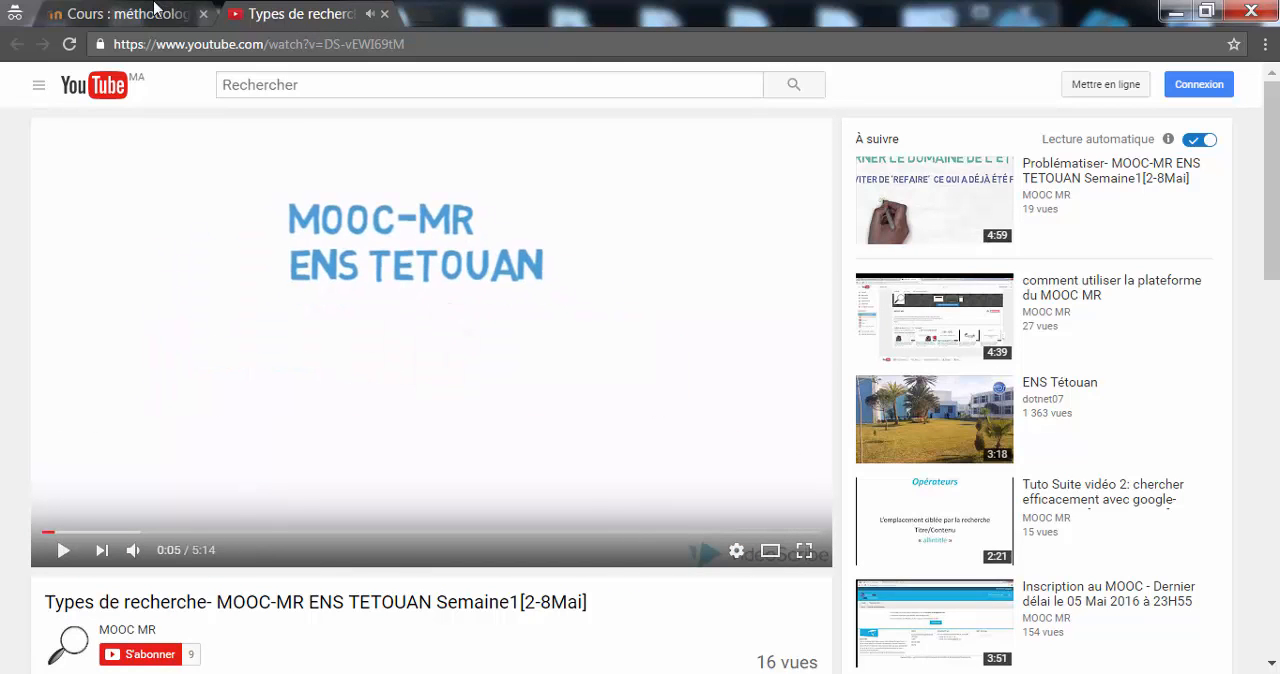
pyautogui.click(177, 12)
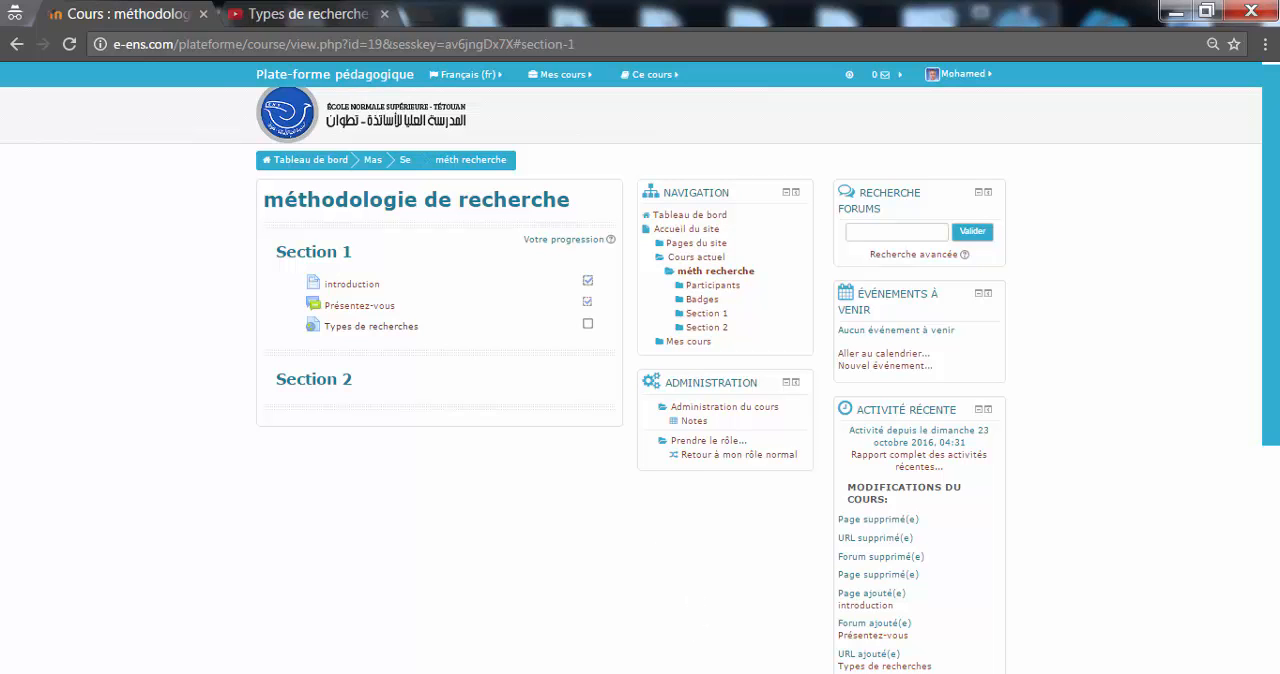
pyautogui.click(677, 641)
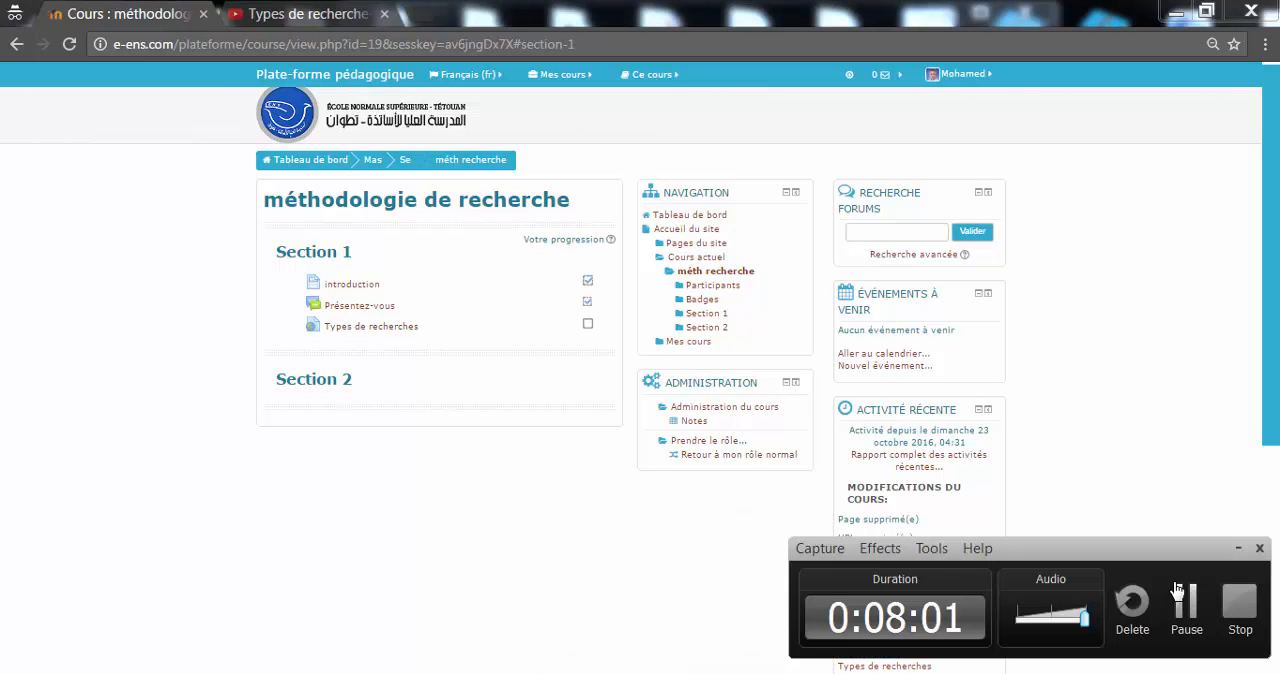